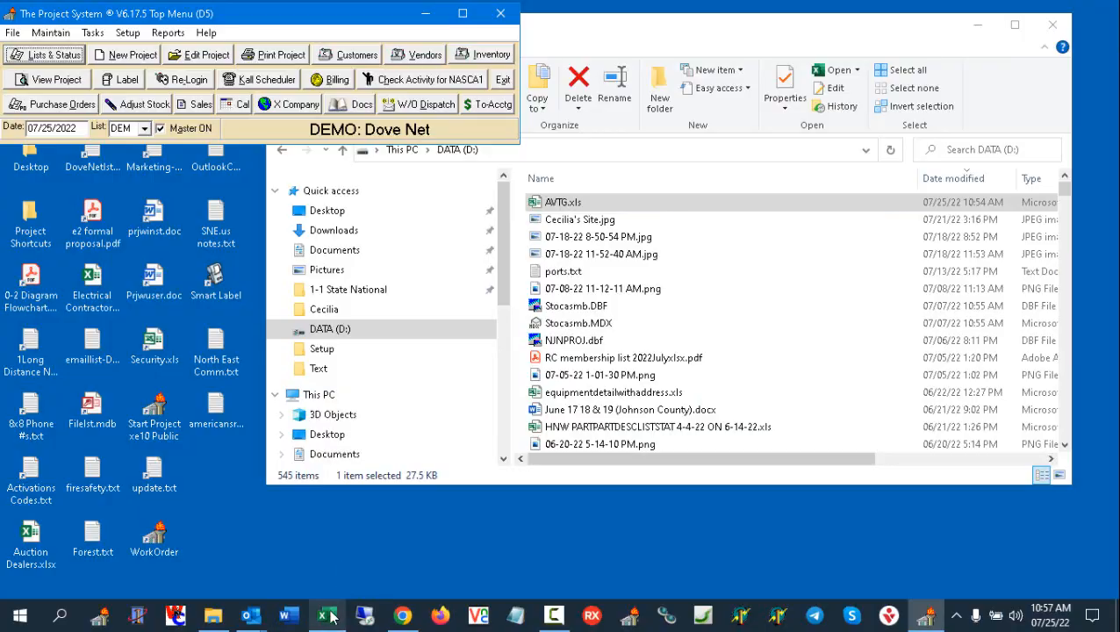
- Switch to Excel, review the AVTG.xls parts list with the equipment description column widened, and close it without saving
{"action": "left_click", "coordinate": [322, 615]}
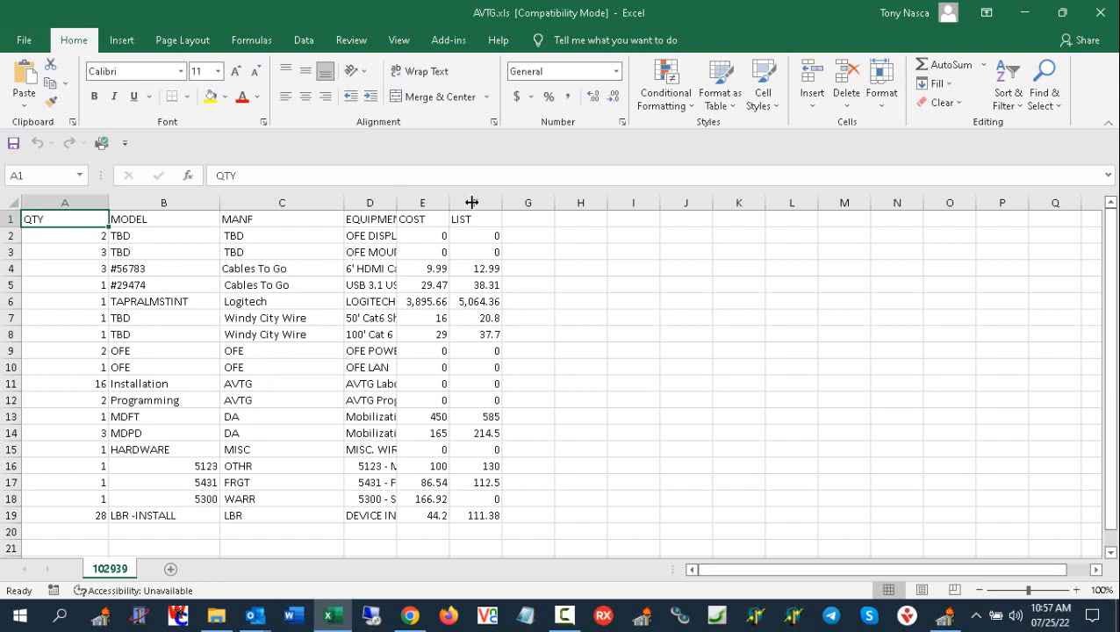
{"action": "left_click_drag", "start_coordinate": [472, 203], "coordinate": [471, 202]}
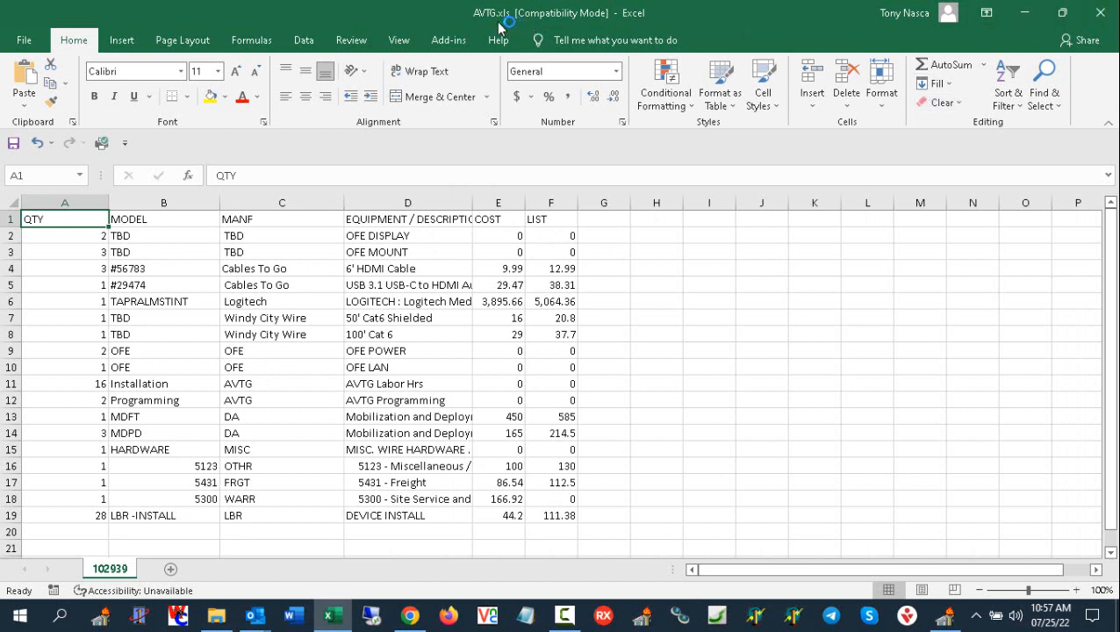
{"action": "left_click", "coordinate": [1100, 20]}
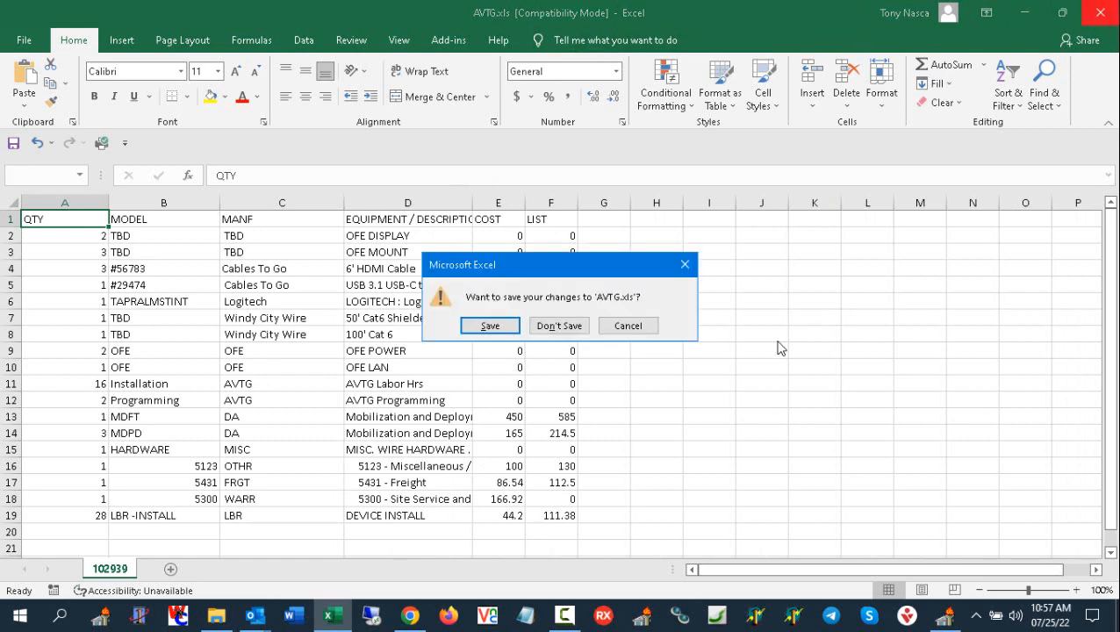
{"action": "left_click", "coordinate": [567, 334]}
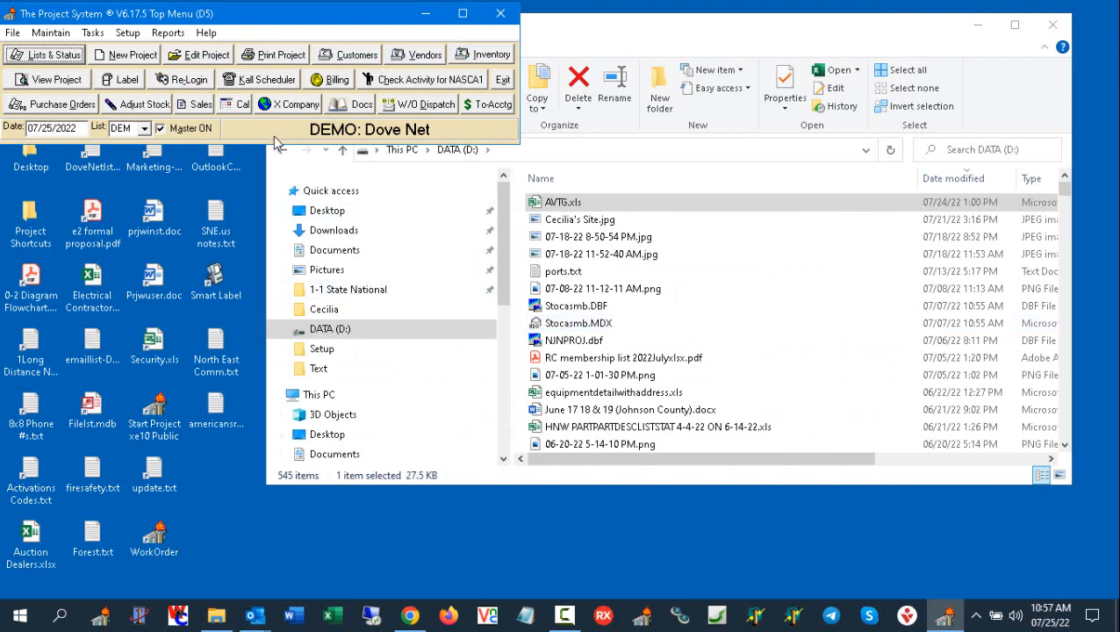
- Start a new project with product code A Access Control, keeping the automatically selected next project number
{"action": "left_click", "coordinate": [130, 56]}
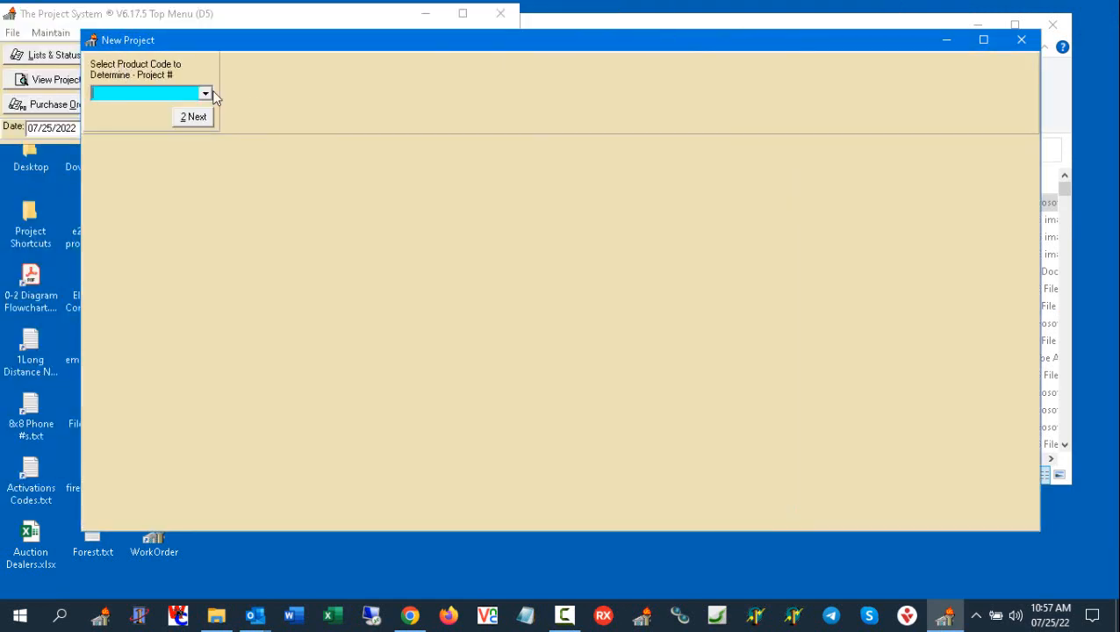
{"action": "left_click", "coordinate": [205, 94]}
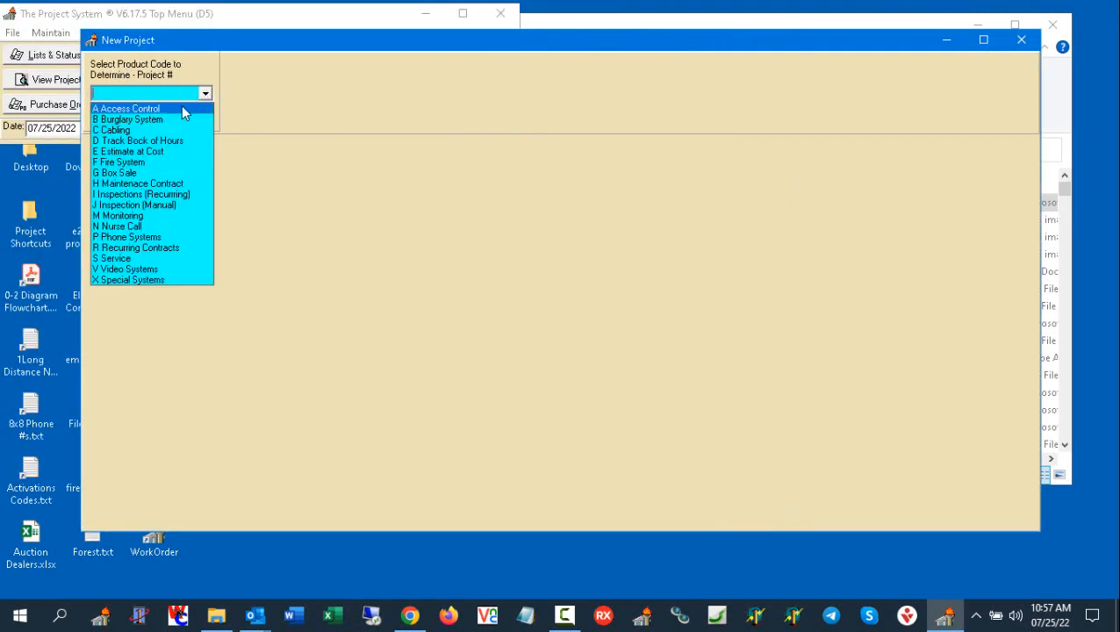
{"action": "left_click", "coordinate": [180, 109]}
{"action": "left_click", "coordinate": [192, 117]}
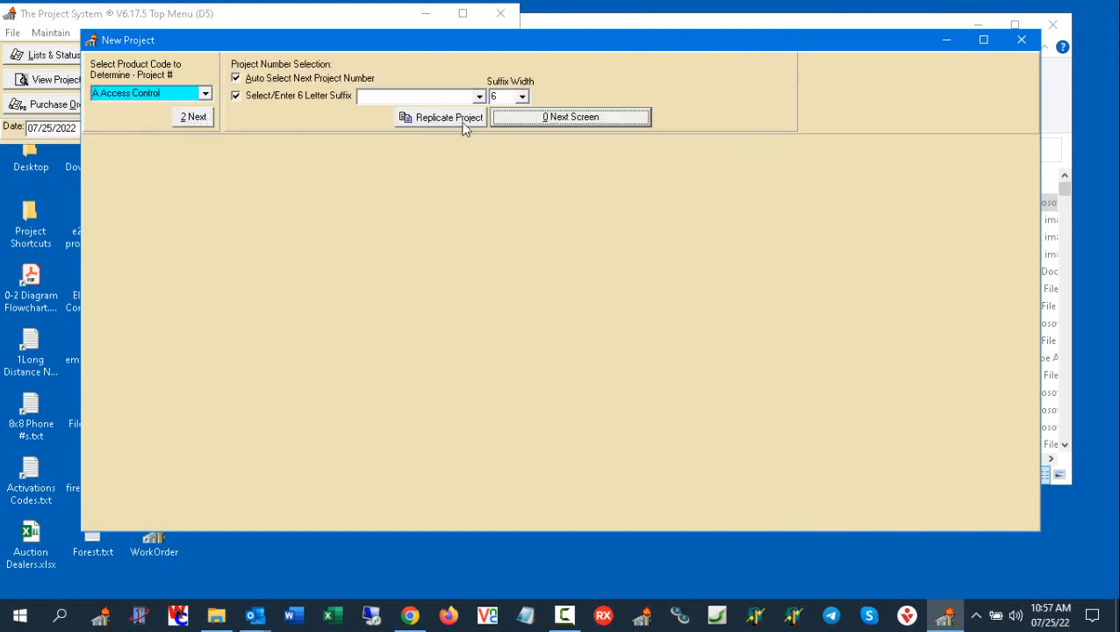
{"action": "left_click", "coordinate": [575, 118]}
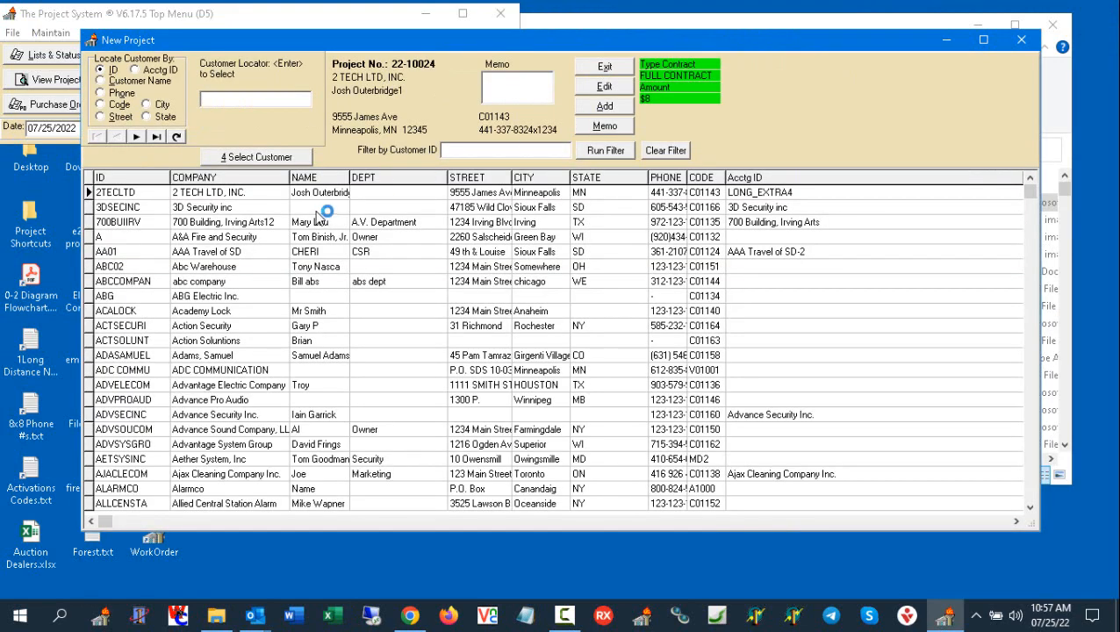
- Choose 2 TECH LTD, INC. as the customer with its stored shipping address 10, and proceed to the project details
{"action": "double_click", "coordinate": [229, 197]}
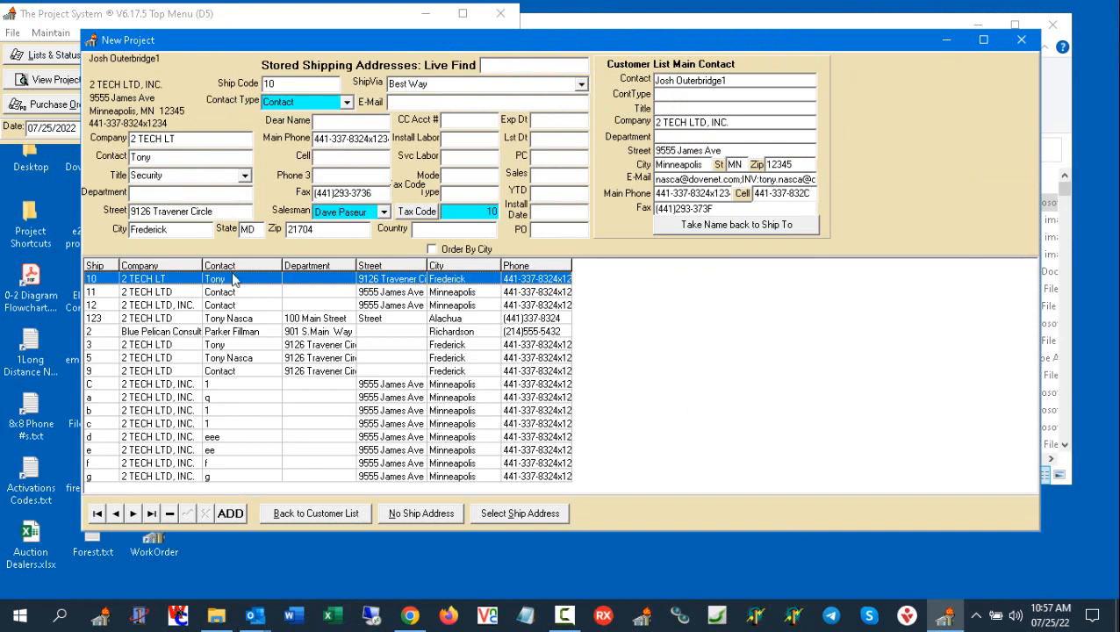
{"action": "double_click", "coordinate": [238, 279]}
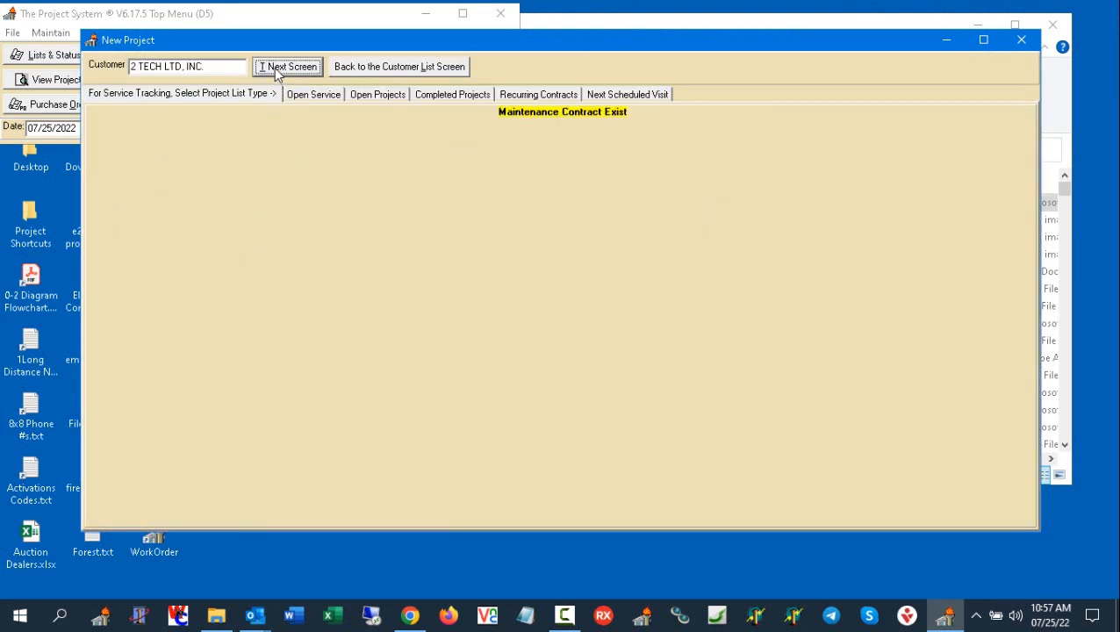
{"action": "left_click", "coordinate": [274, 68]}
- Set the status to 3 Proposals To Do, title to Sound System and probability to 0, and build the project for editing
{"action": "left_click", "coordinate": [217, 92]}
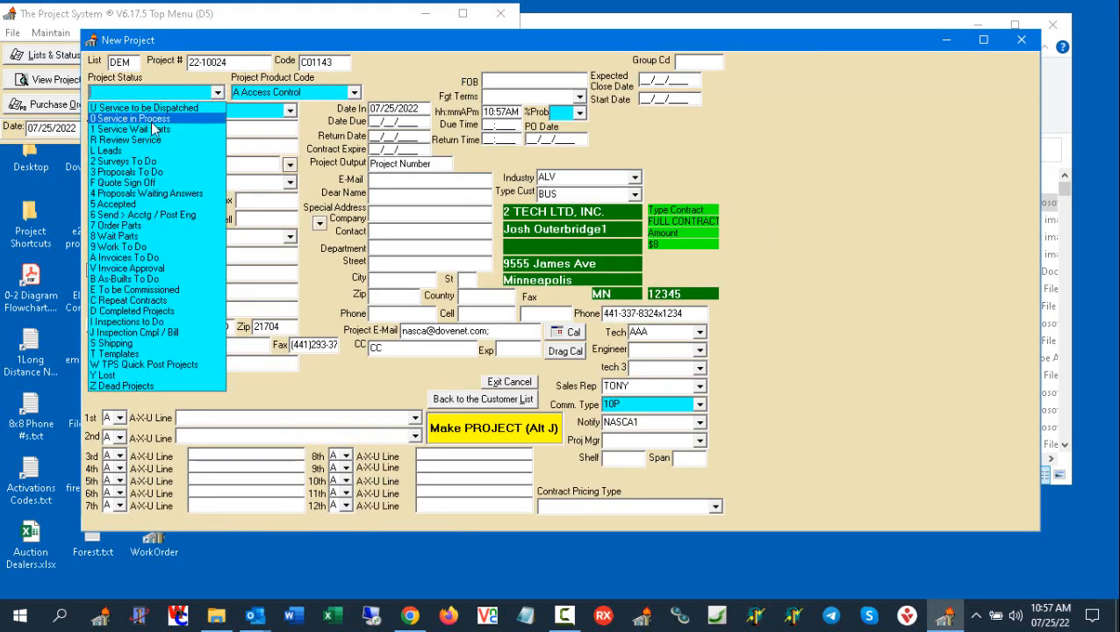
{"action": "left_click", "coordinate": [174, 172]}
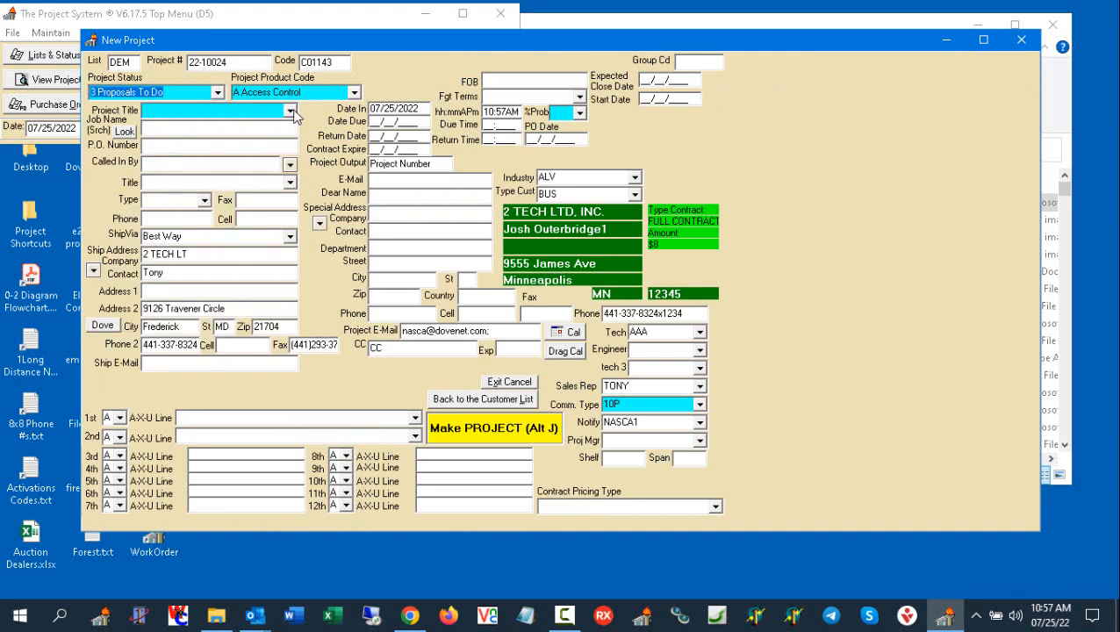
{"action": "left_click", "coordinate": [290, 110]}
{"action": "left_click", "coordinate": [245, 130]}
{"action": "left_click", "coordinate": [579, 113]}
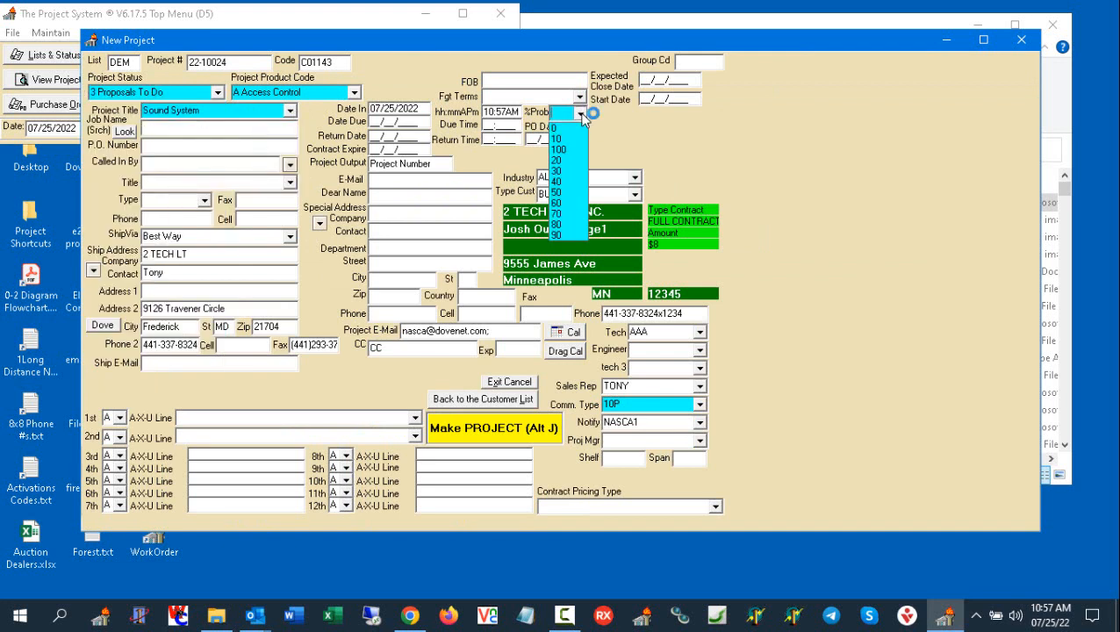
{"action": "left_click", "coordinate": [566, 128]}
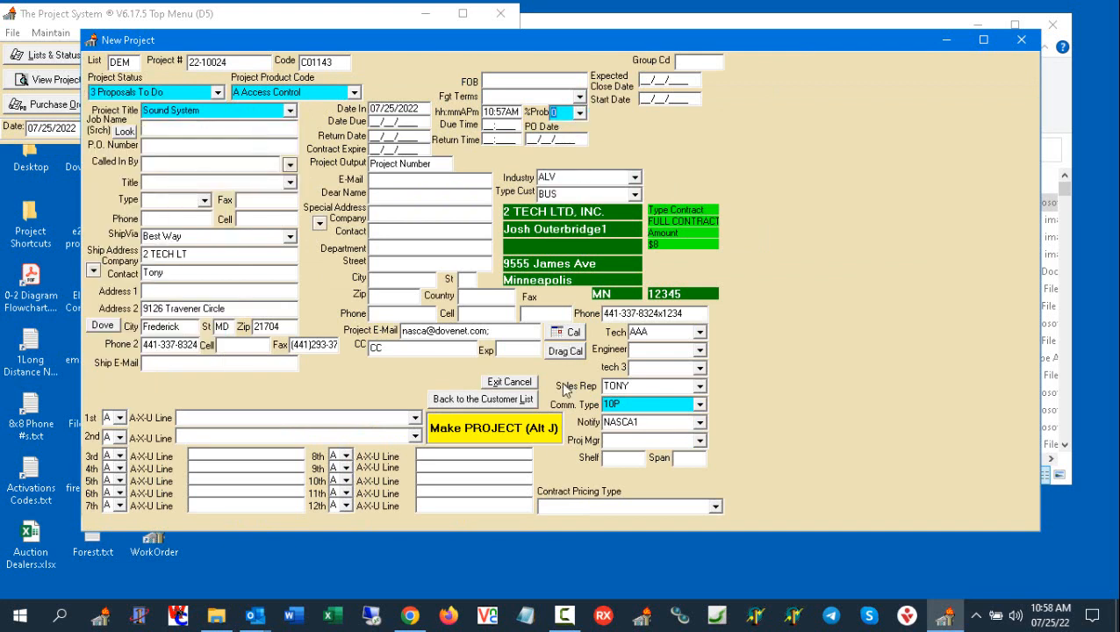
{"action": "left_click", "coordinate": [517, 432]}
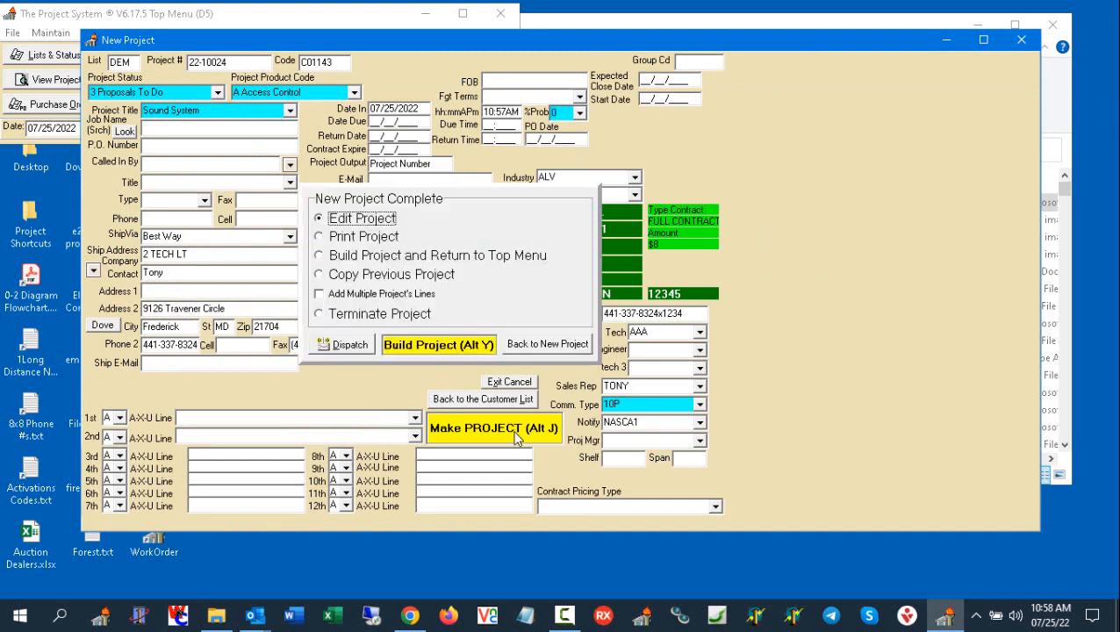
{"action": "left_click", "coordinate": [429, 345]}
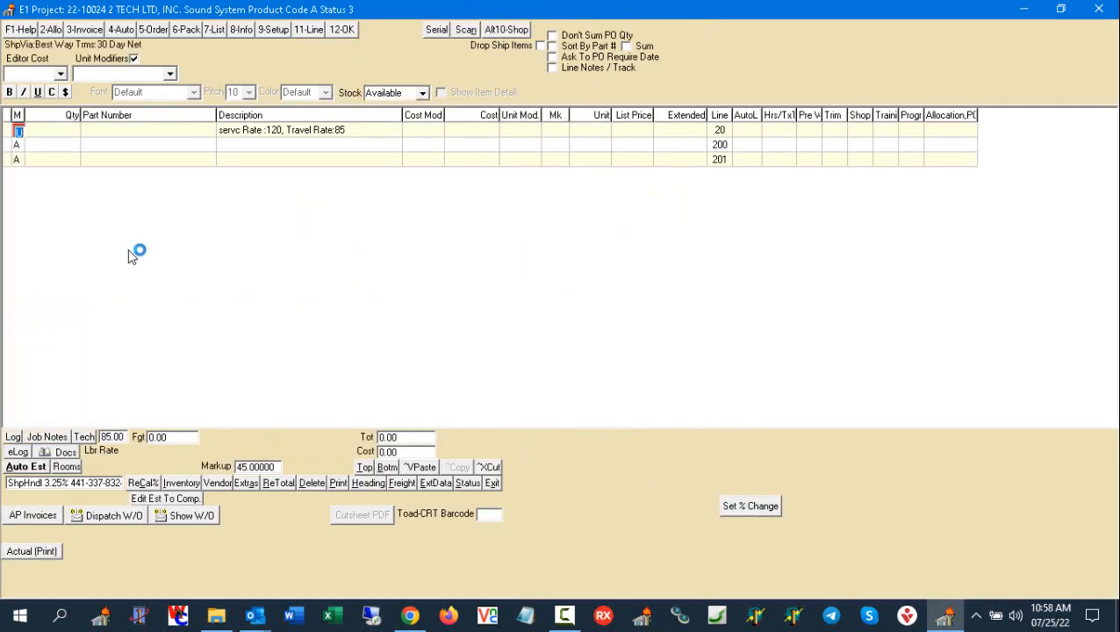
- Make line 201 a P line and open the import of drawing lists and Excel files as an assembly
{"action": "left_click", "coordinate": [18, 160]}
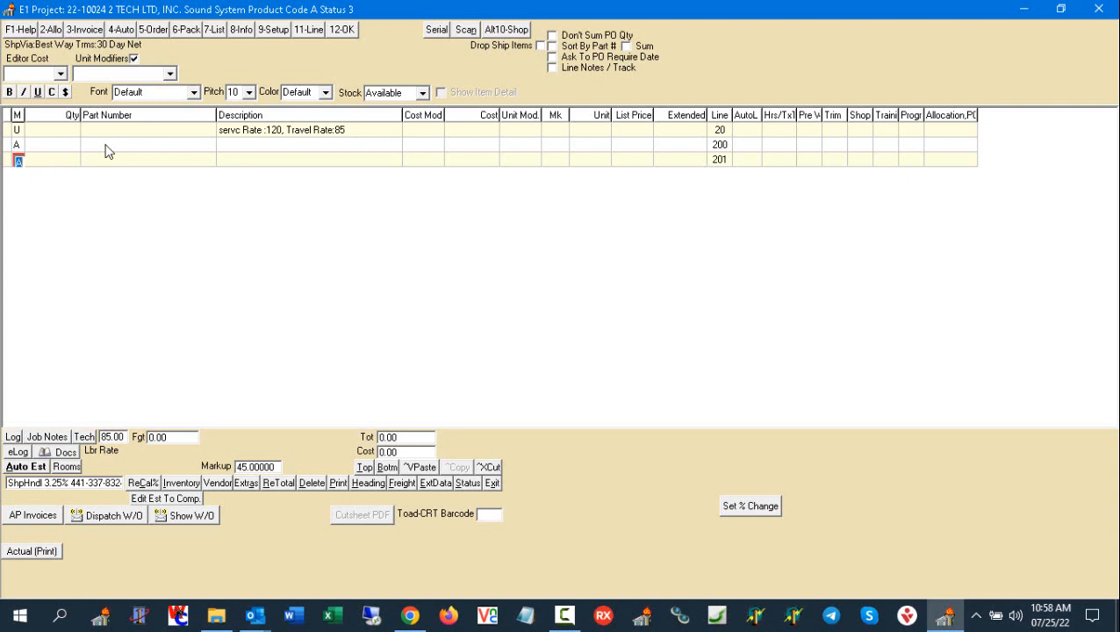
{"action": "type", "text": "P"}
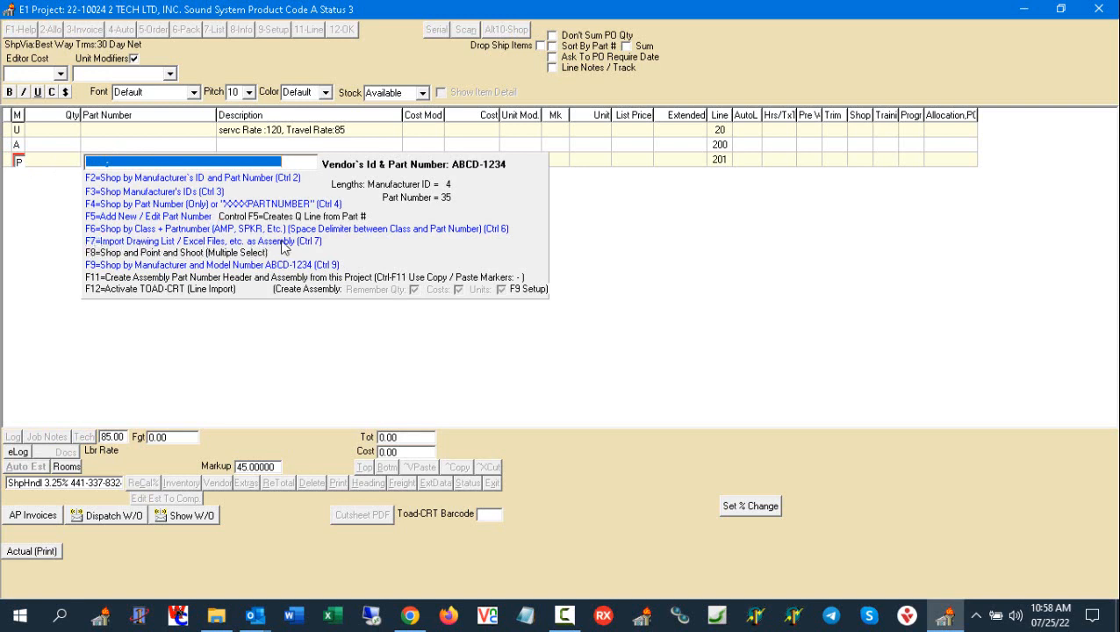
{"action": "left_click", "coordinate": [327, 243]}
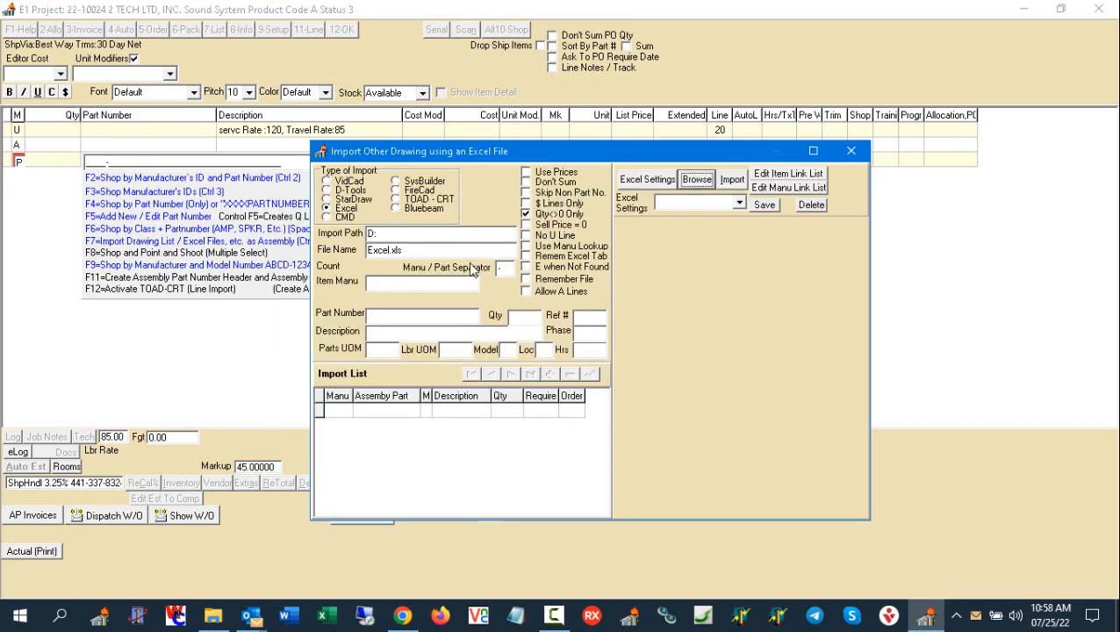
- Set the import type to Excel and select AVTG.xls from the DATA (D:) drive as the source file
{"action": "left_click", "coordinate": [348, 210]}
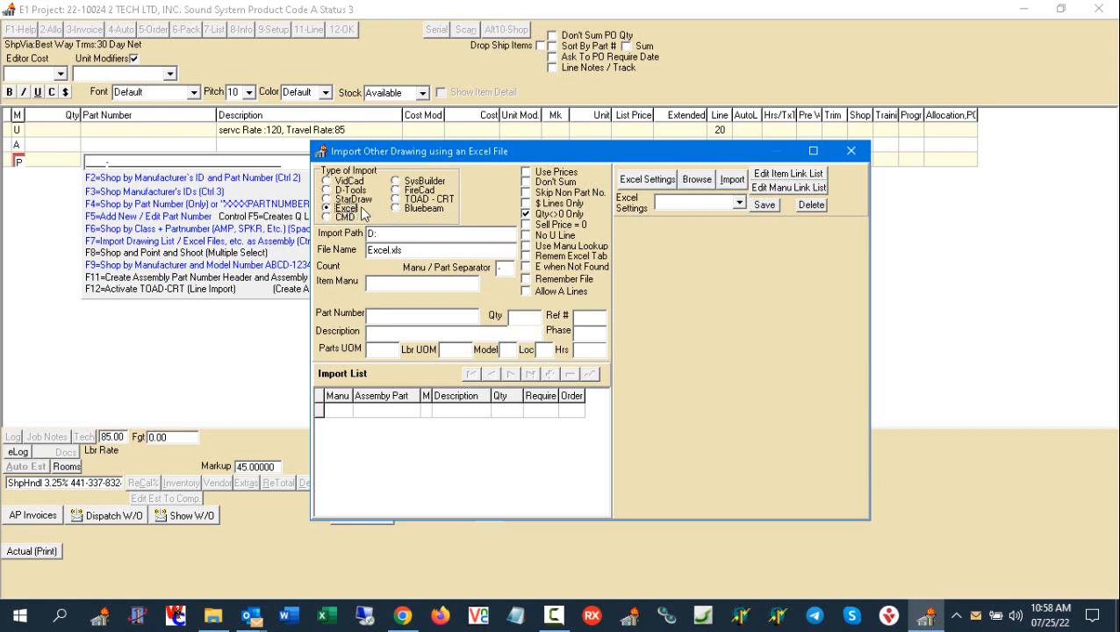
{"action": "left_click", "coordinate": [682, 189]}
{"action": "left_click", "coordinate": [700, 185]}
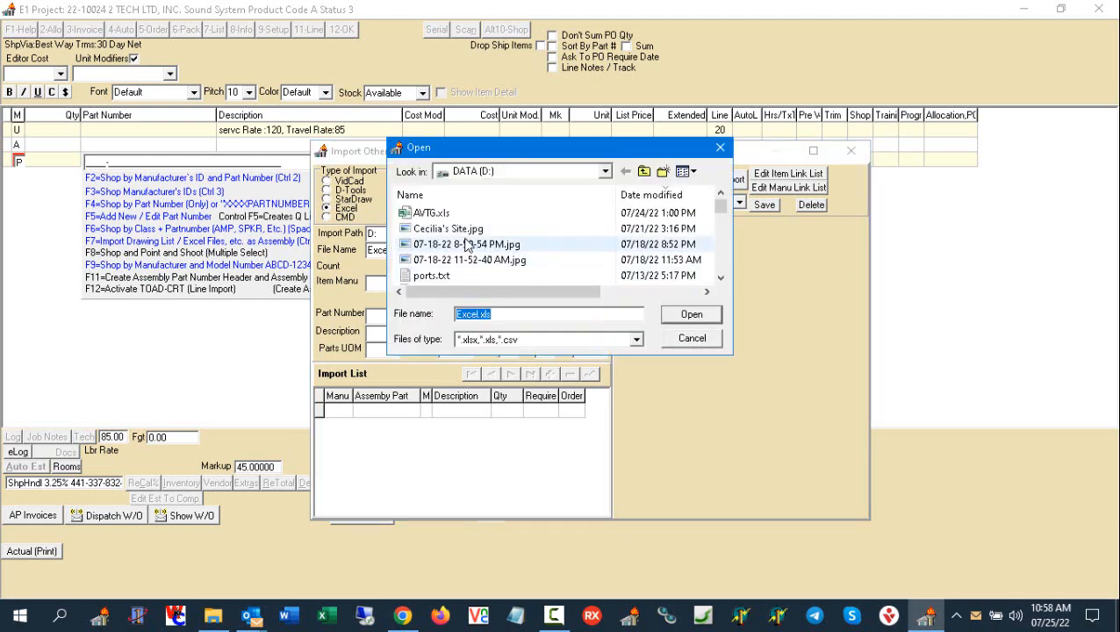
{"action": "left_click", "coordinate": [411, 214]}
{"action": "left_click", "coordinate": [692, 314]}
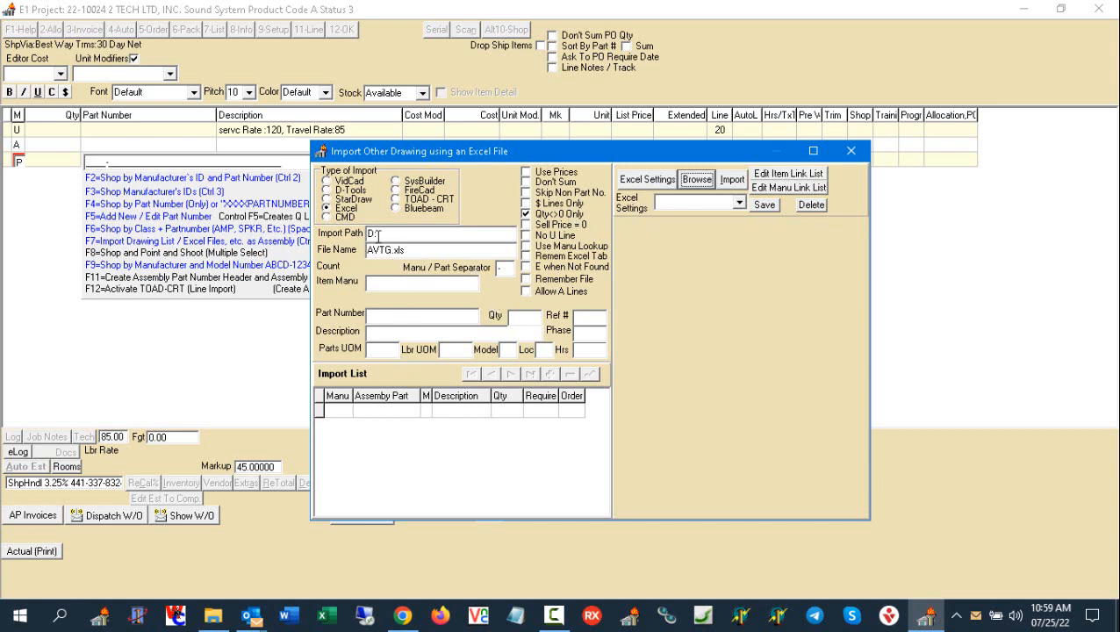
- Load the spreadsheet in the Excel column layout settings and check the column numbers against its headings and manufacturer entries
{"action": "left_click", "coordinate": [646, 181]}
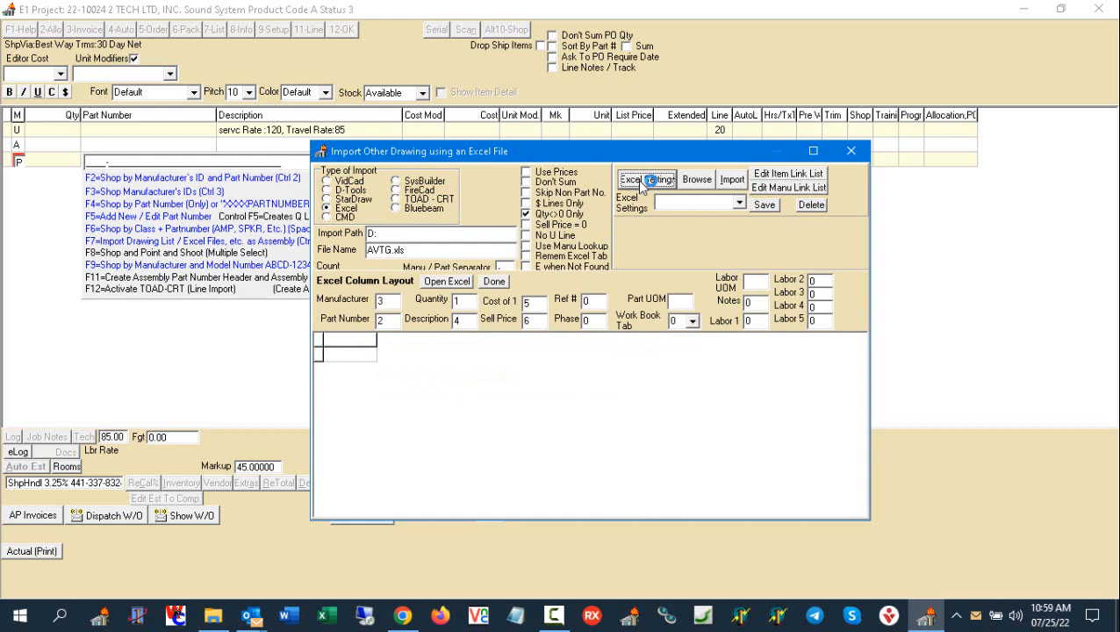
{"action": "left_click", "coordinate": [447, 282]}
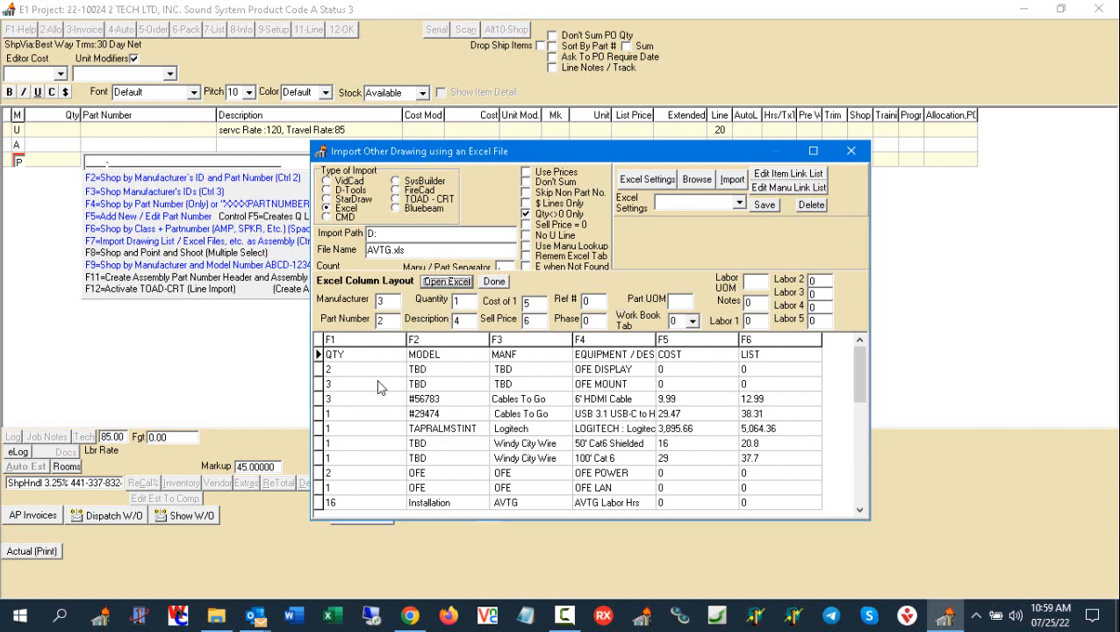
{"action": "left_click", "coordinate": [380, 300]}
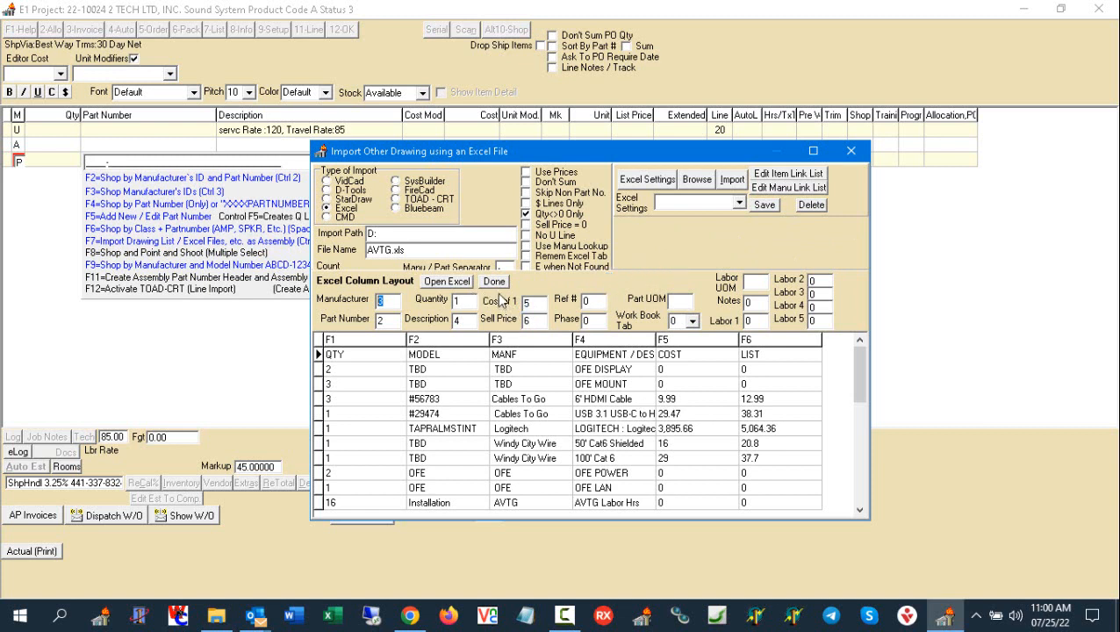
{"action": "left_click", "coordinate": [508, 441]}
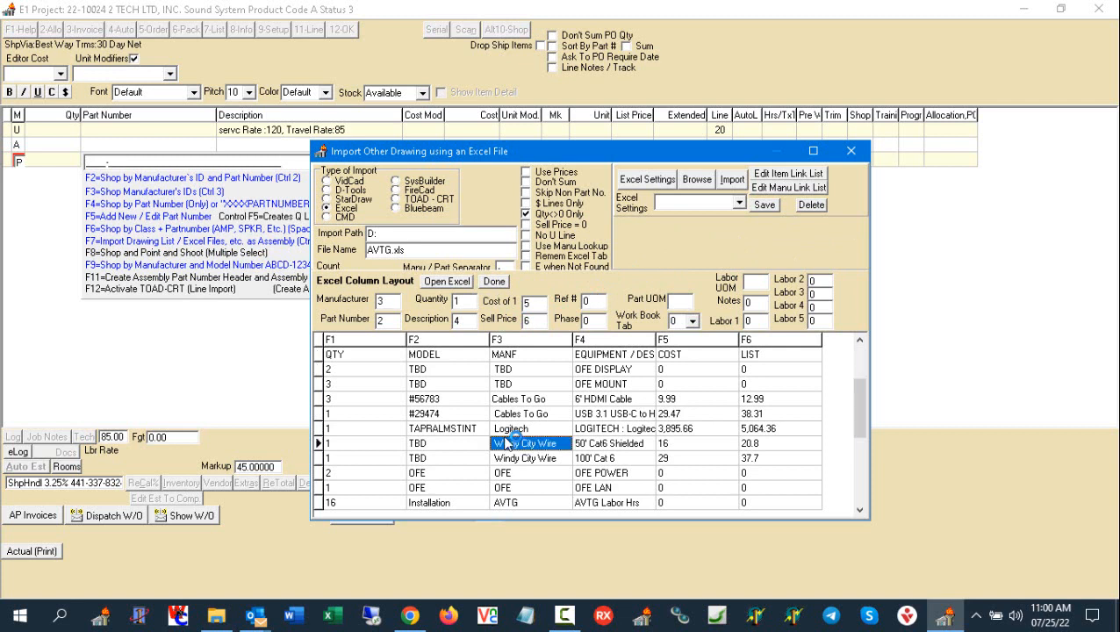
{"action": "left_click", "coordinate": [504, 372]}
{"action": "left_click", "coordinate": [508, 357]}
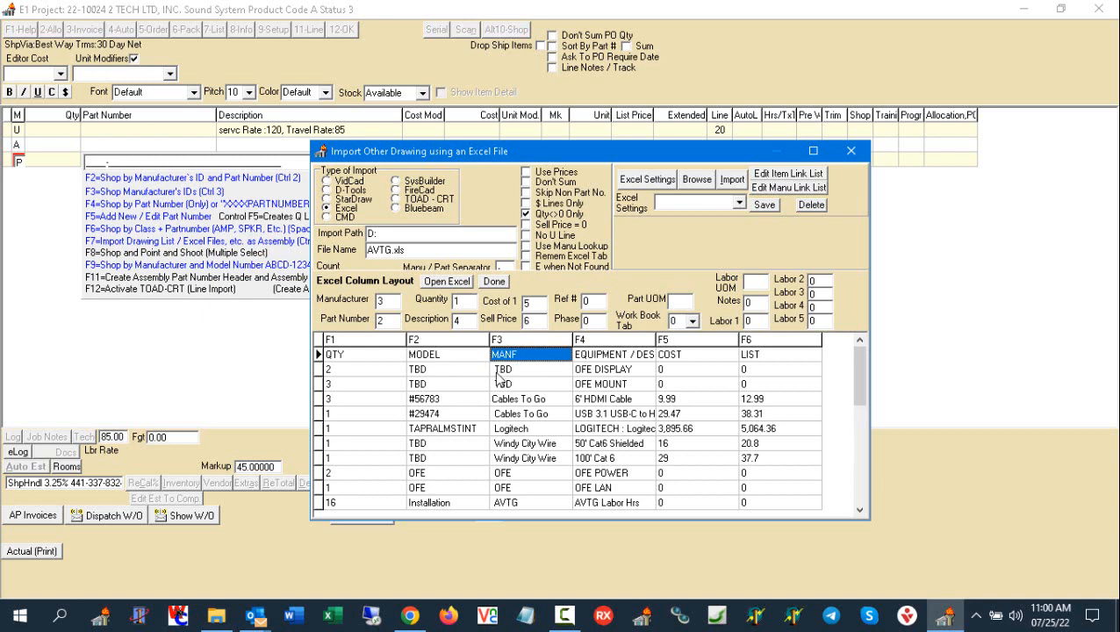
{"action": "left_click", "coordinate": [498, 373]}
{"action": "left_click", "coordinate": [499, 368]}
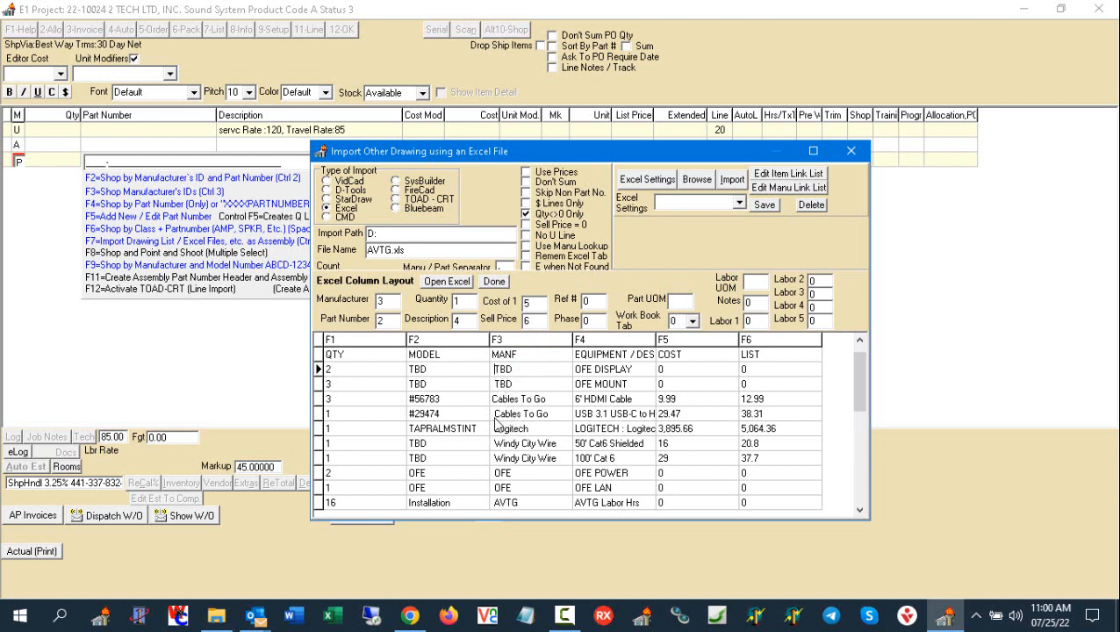
{"action": "left_click", "coordinate": [497, 414]}
{"action": "left_click", "coordinate": [498, 399]}
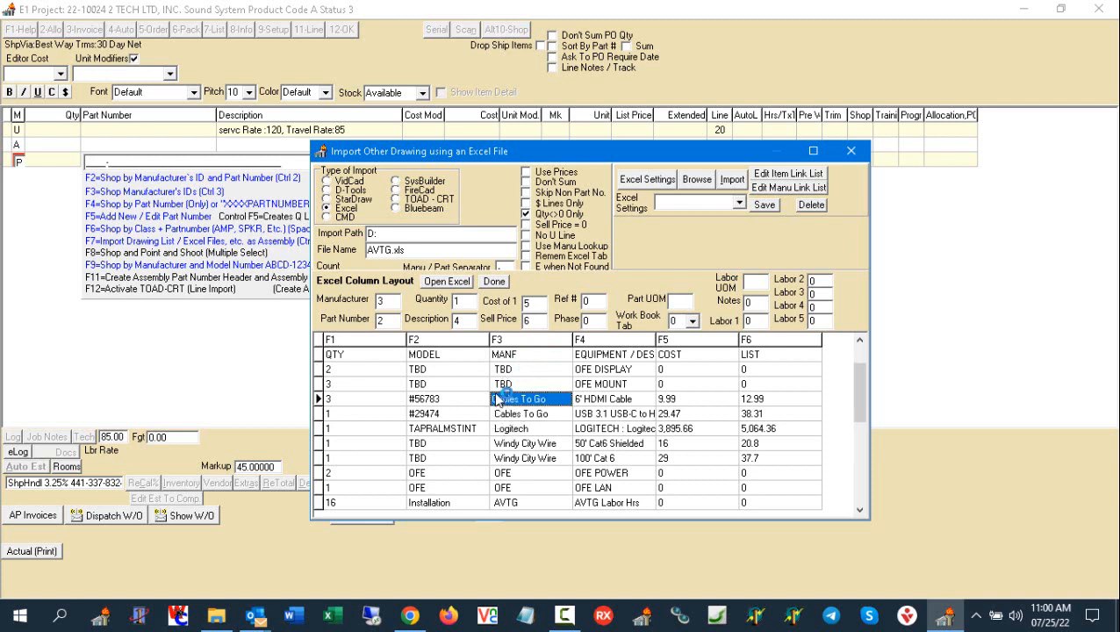
{"action": "left_click", "coordinate": [497, 415]}
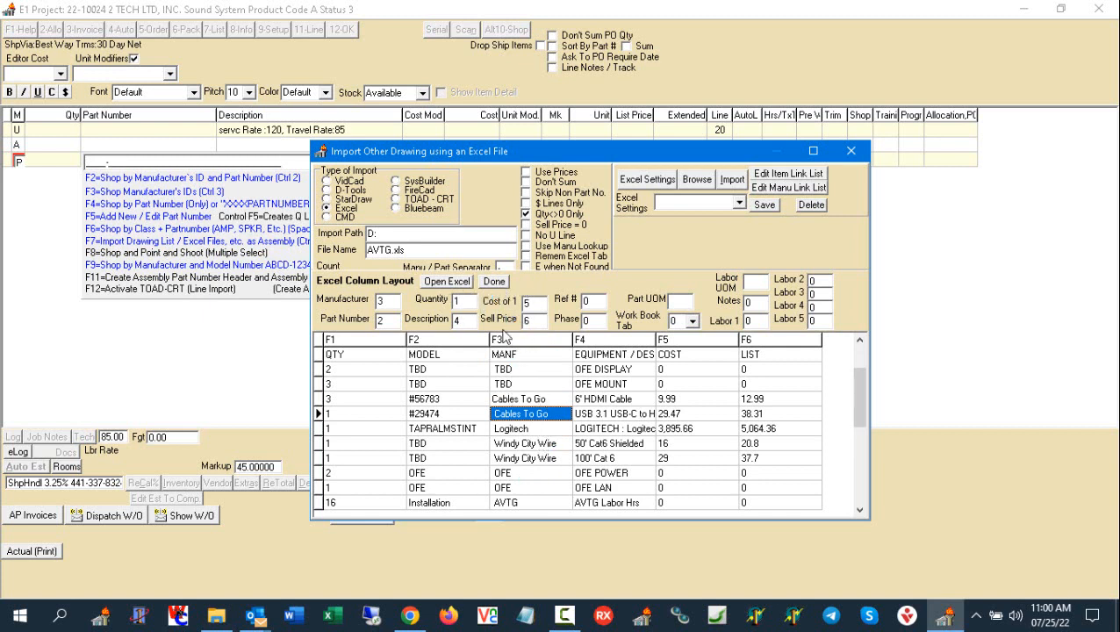
{"action": "left_click", "coordinate": [494, 281]}
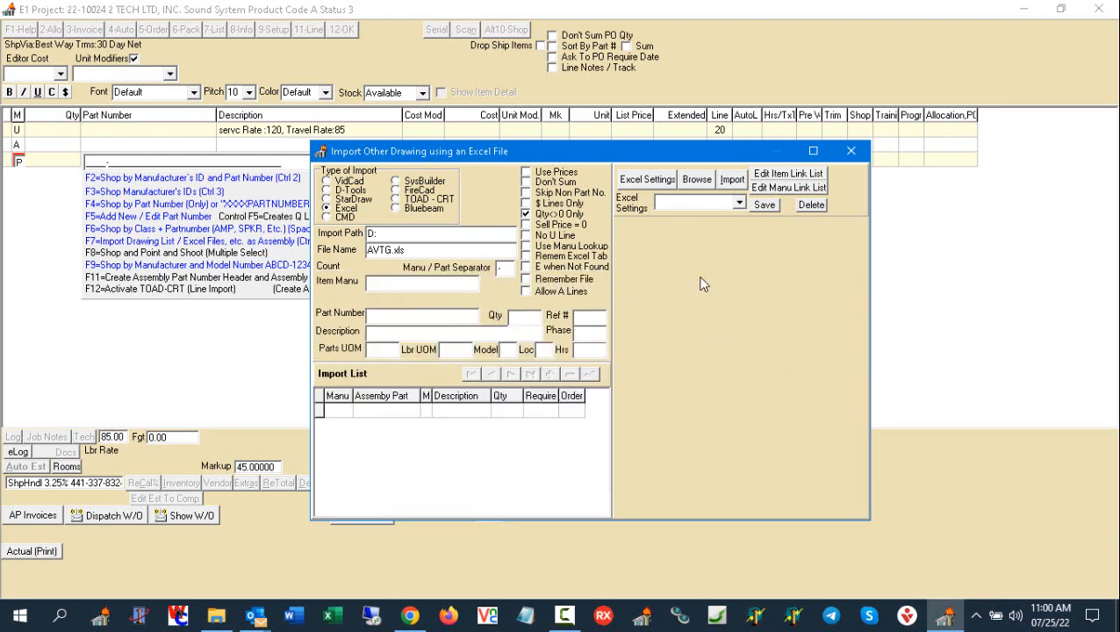
- Enable No U Line for the import, view the manufacturer link list, and open the item link list
{"action": "left_click", "coordinate": [563, 241]}
{"action": "left_click", "coordinate": [788, 188]}
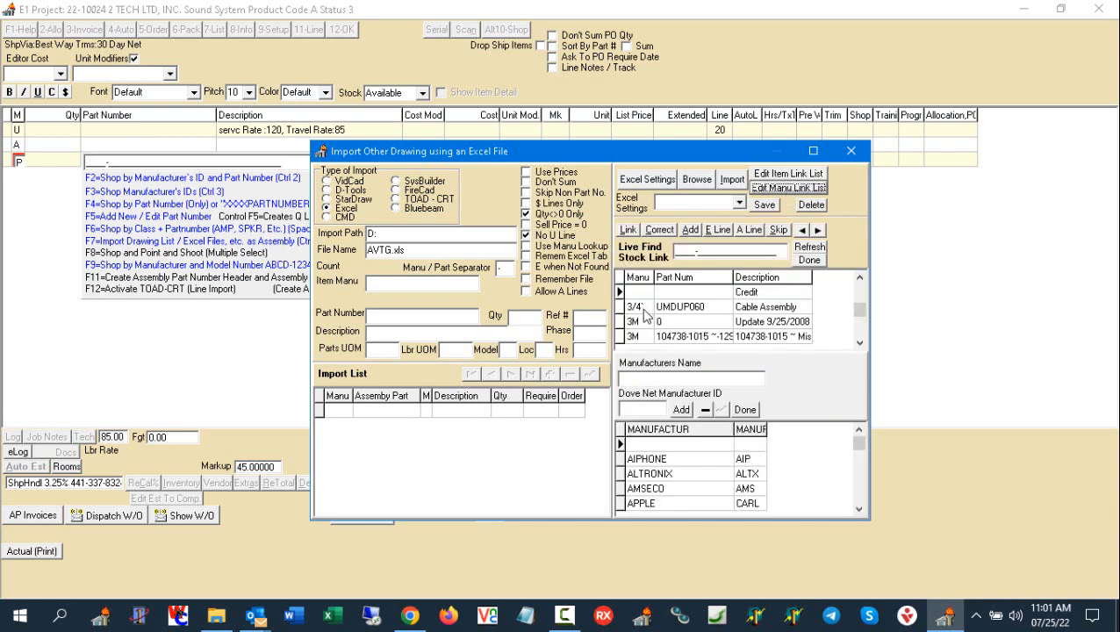
{"action": "left_click", "coordinate": [637, 383]}
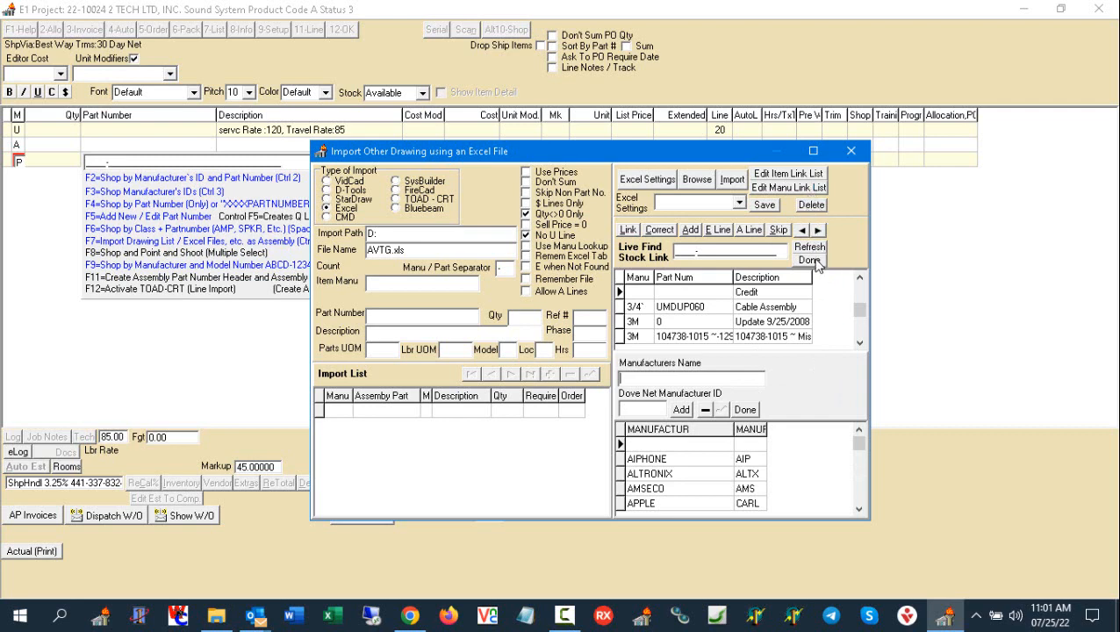
{"action": "left_click", "coordinate": [745, 410]}
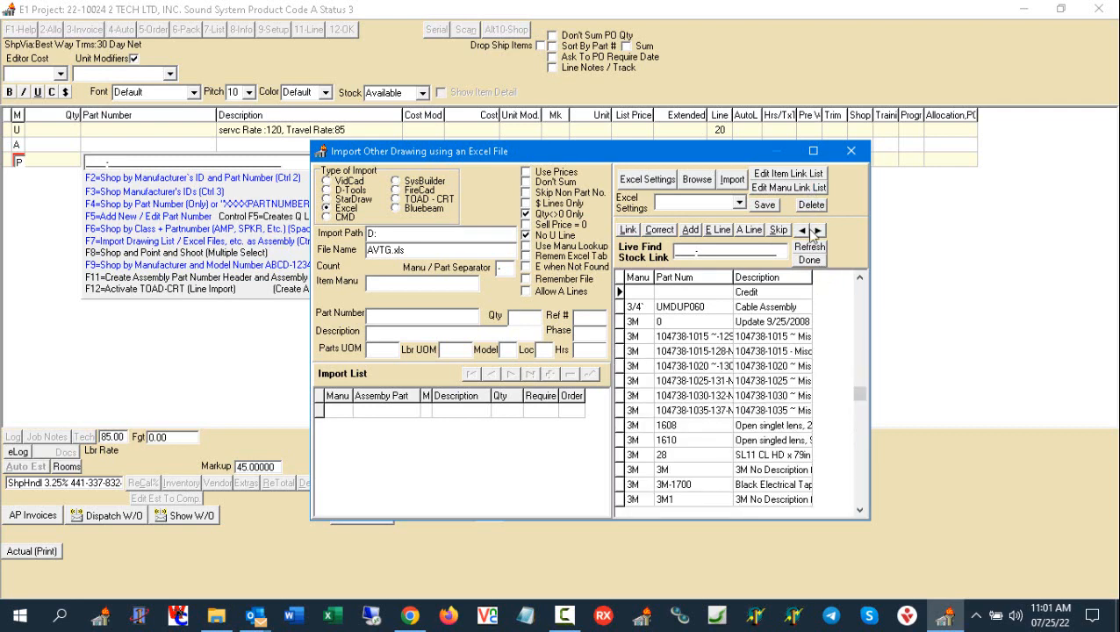
{"action": "left_click", "coordinate": [788, 173]}
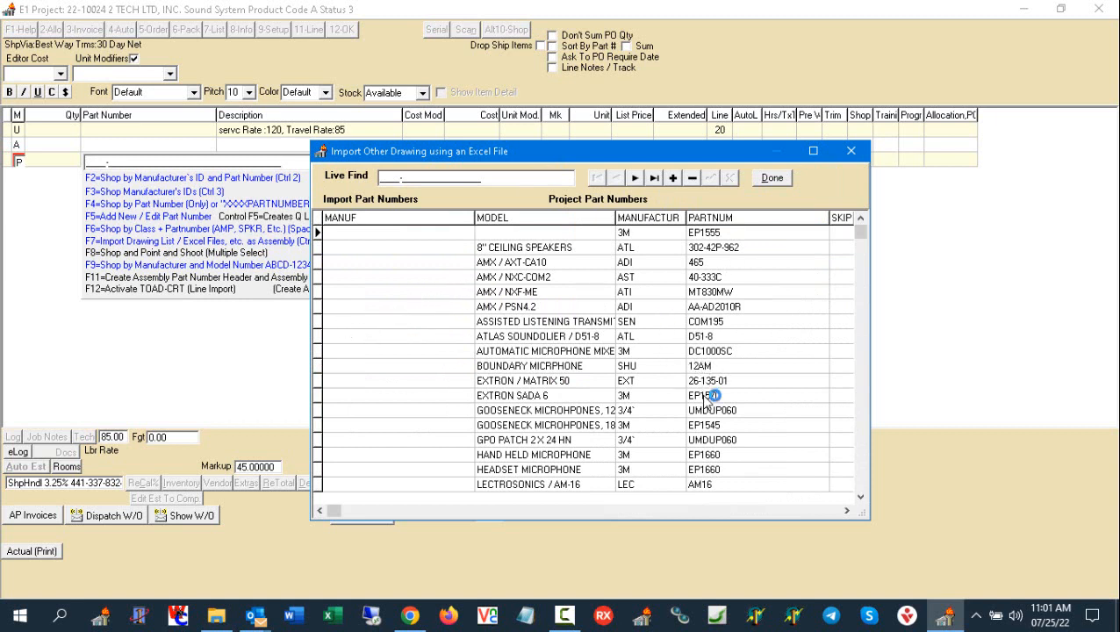
- Close the item link list, start the import, and bring in the unmatched OFE DISPLAY and OFE MOUNT items as E lines
{"action": "left_click", "coordinate": [770, 180]}
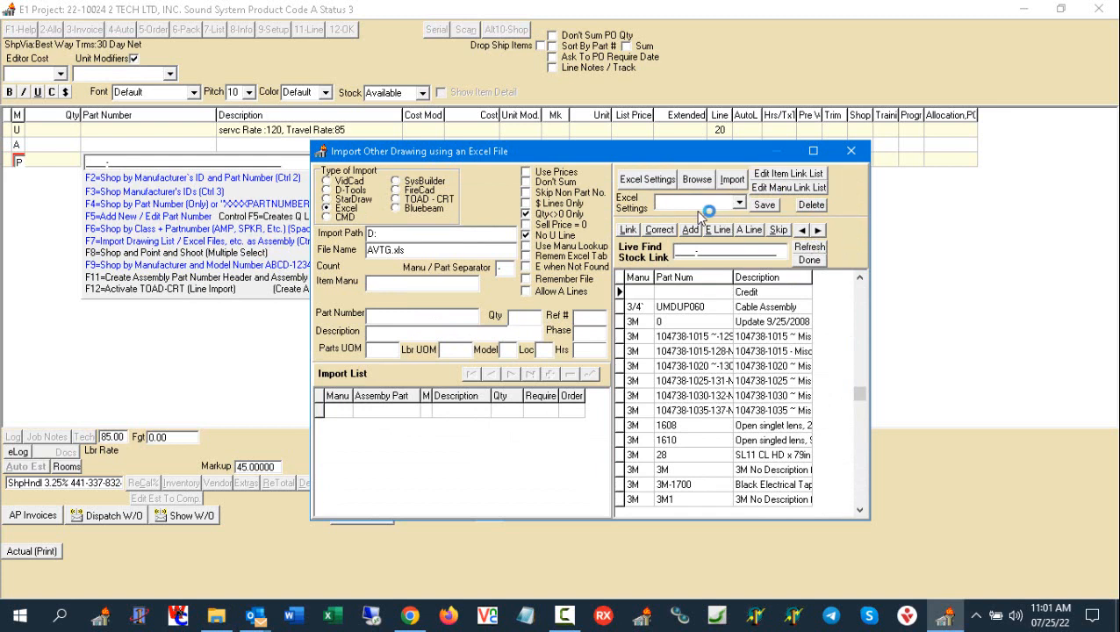
{"action": "left_click", "coordinate": [732, 180]}
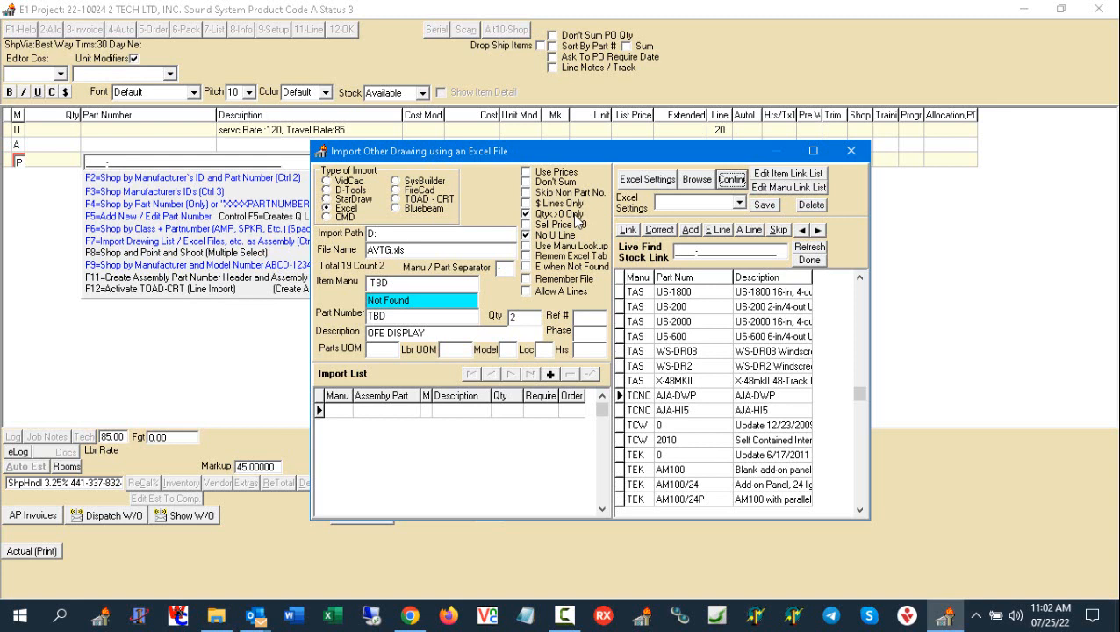
{"action": "left_click", "coordinate": [509, 318]}
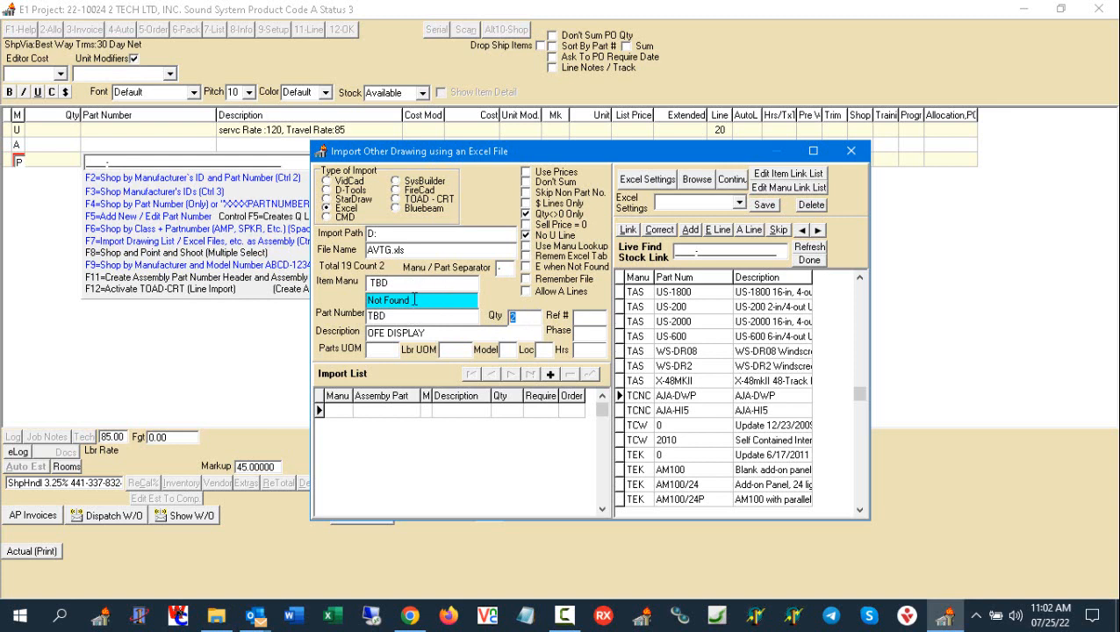
{"action": "left_click", "coordinate": [372, 282]}
{"action": "left_click", "coordinate": [395, 316]}
{"action": "key", "text": "Tab"}
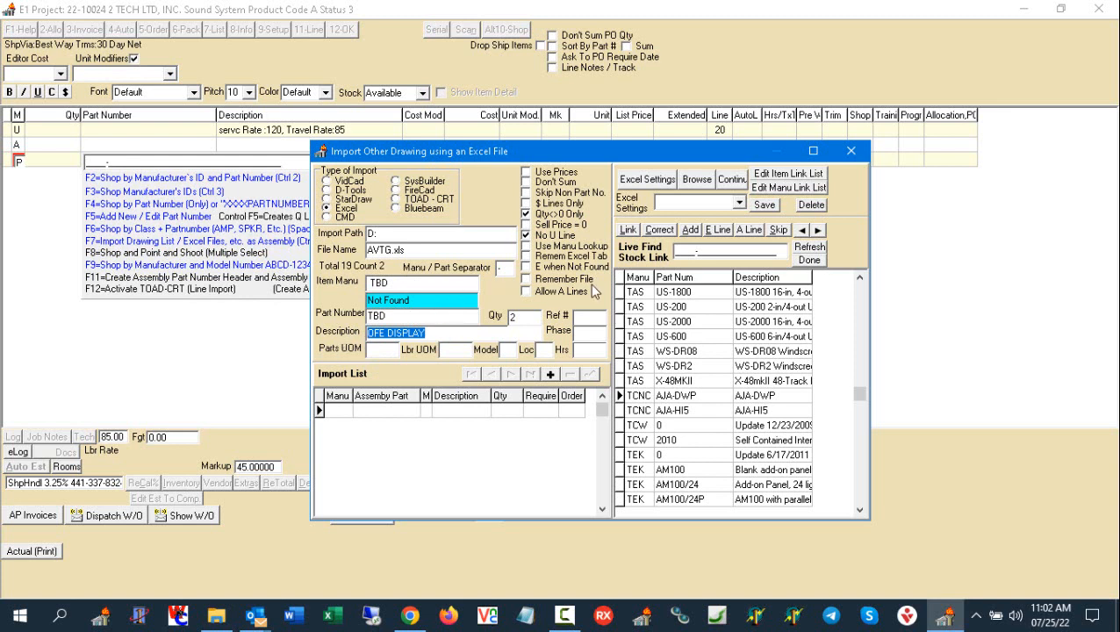
{"action": "left_click", "coordinate": [718, 230]}
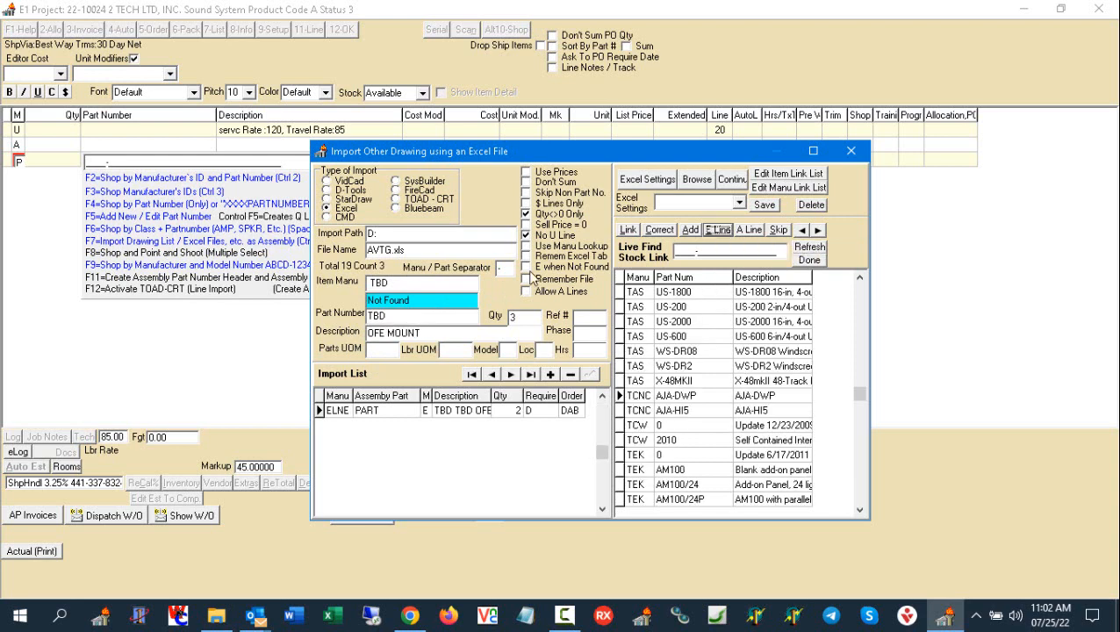
{"action": "left_click", "coordinate": [443, 336]}
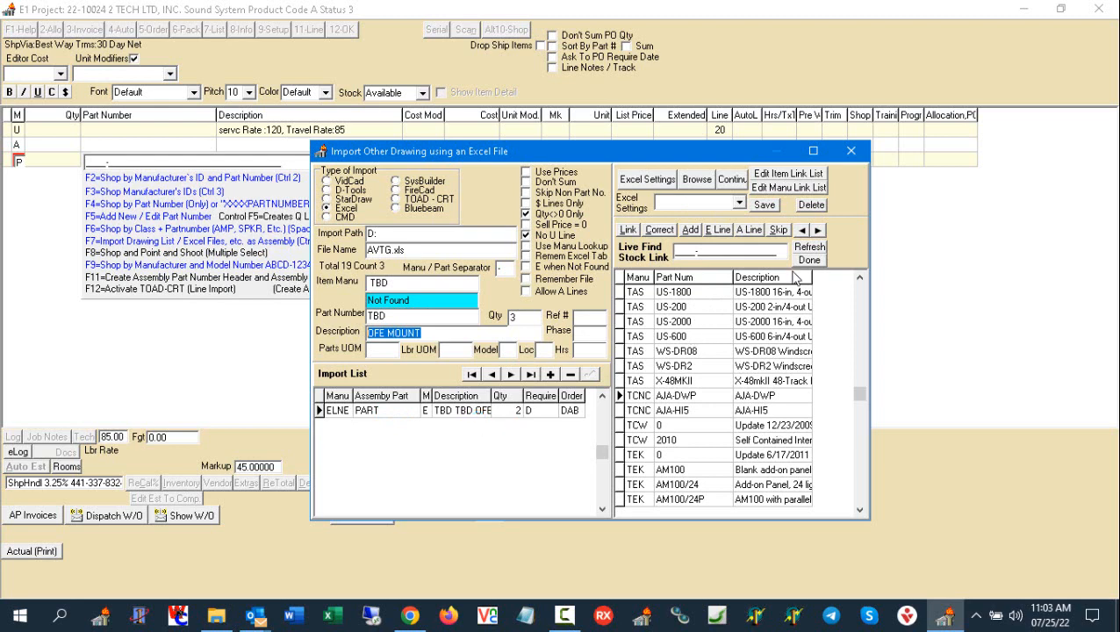
{"action": "left_click", "coordinate": [719, 230]}
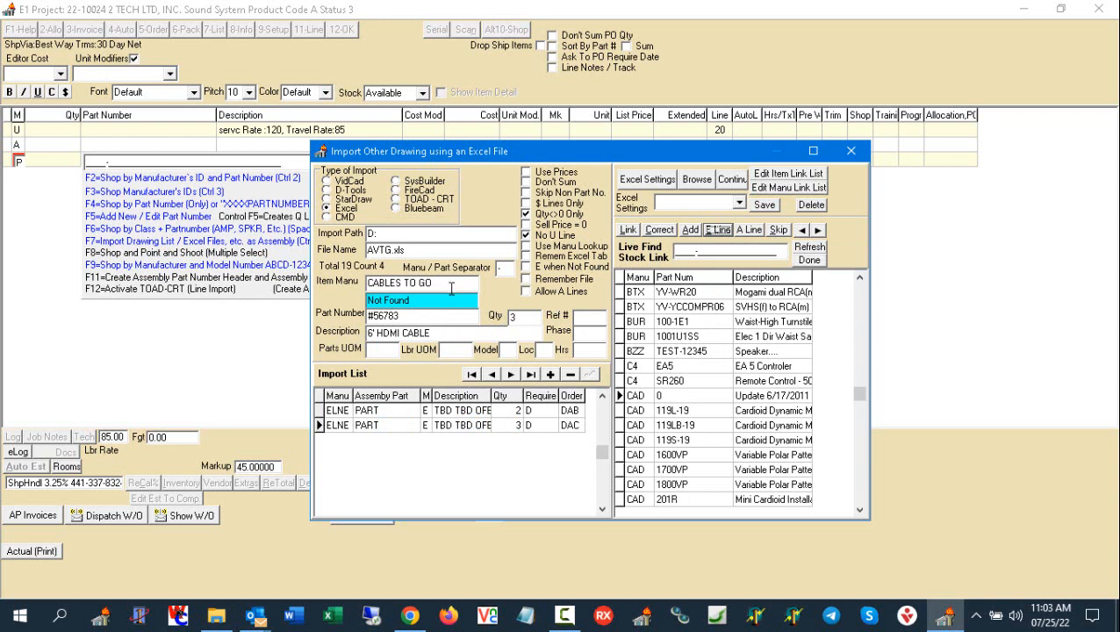
- Link the unmatched CABLES TO GO #56783 HDMI cable to the CAD 119L-19 stock part
{"action": "left_click_drag", "start_coordinate": [451, 286], "coordinate": [371, 279]}
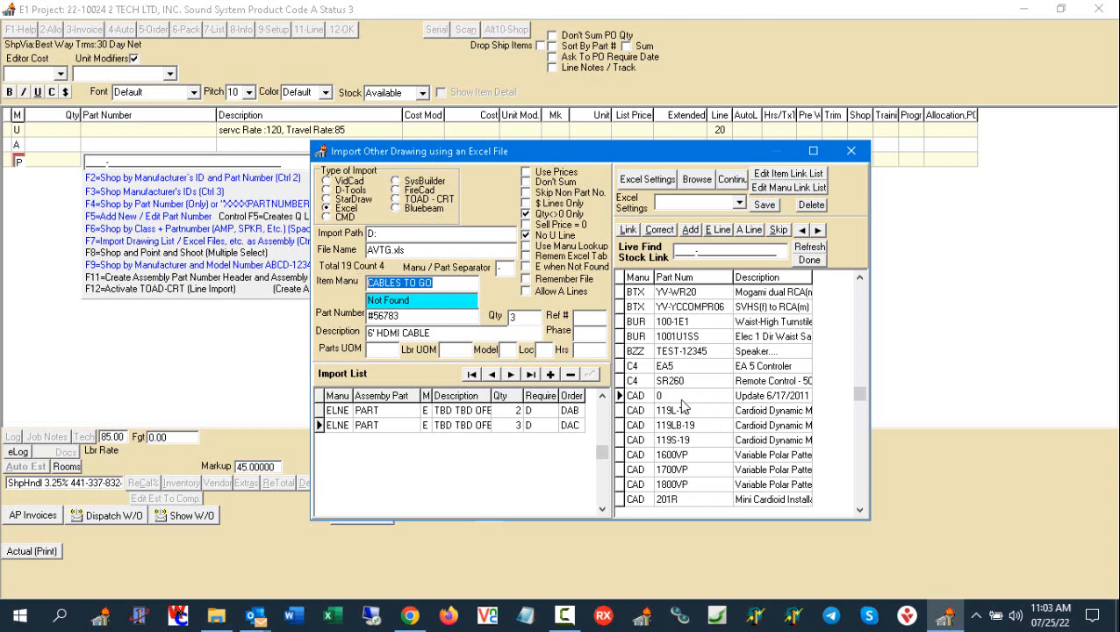
{"action": "left_click", "coordinate": [442, 286]}
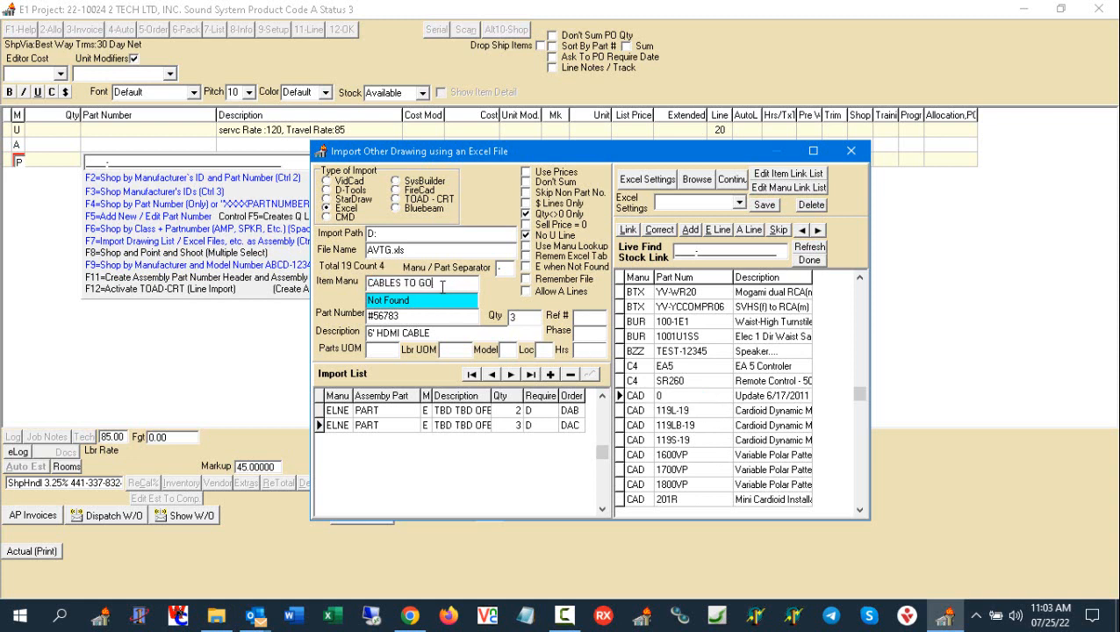
{"action": "left_click_drag", "start_coordinate": [443, 287], "coordinate": [351, 301]}
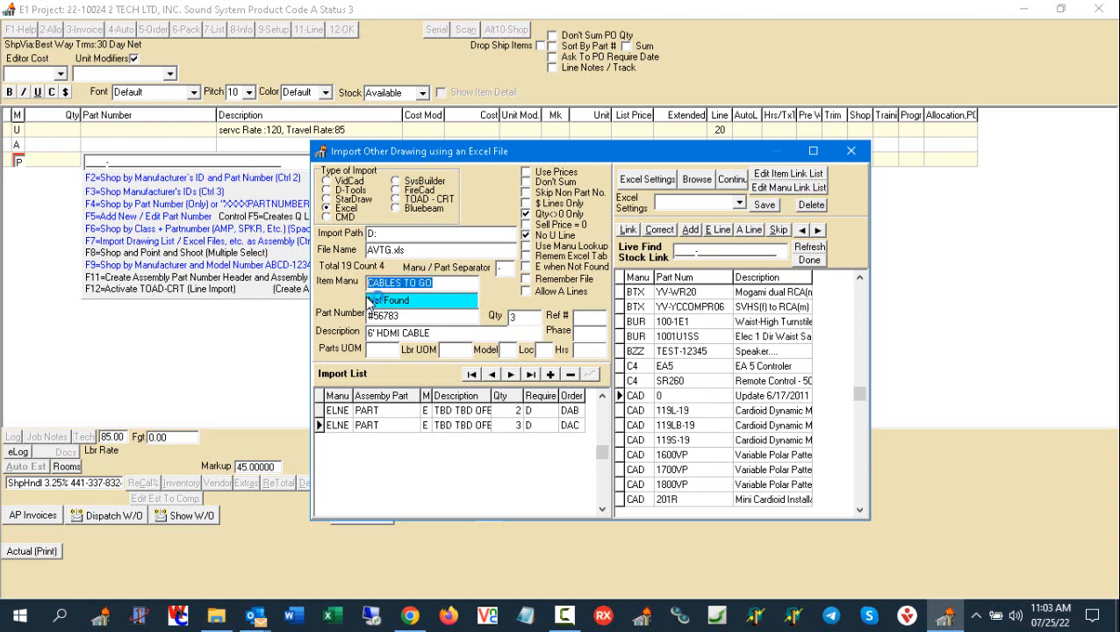
{"action": "left_click_drag", "start_coordinate": [452, 282], "coordinate": [346, 285]}
{"action": "left_click_drag", "start_coordinate": [408, 316], "coordinate": [343, 314]}
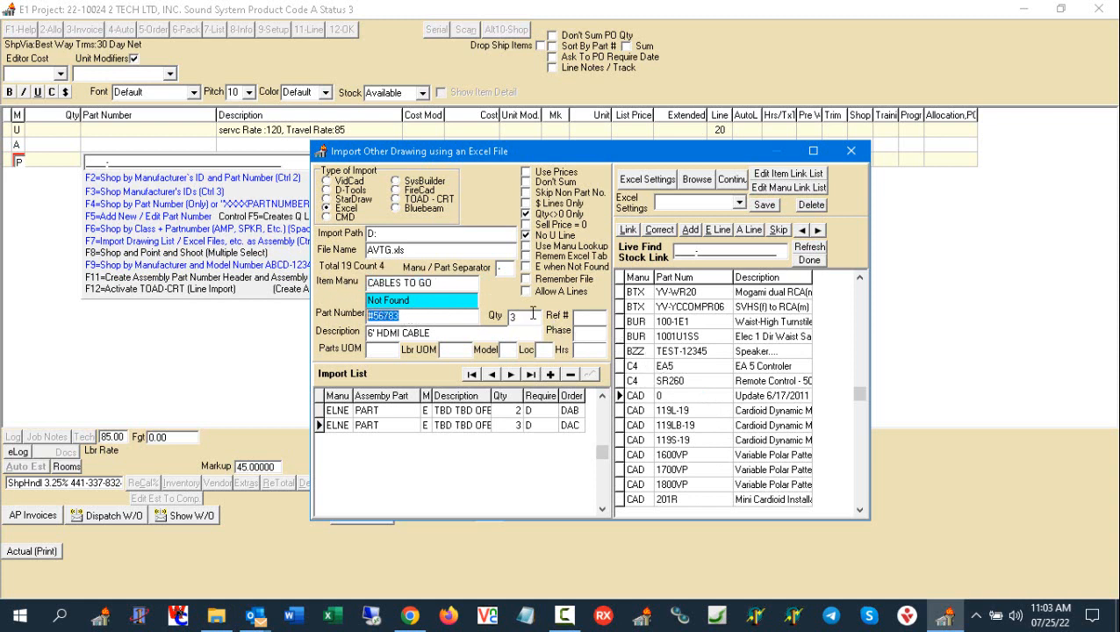
{"action": "left_click", "coordinate": [679, 412]}
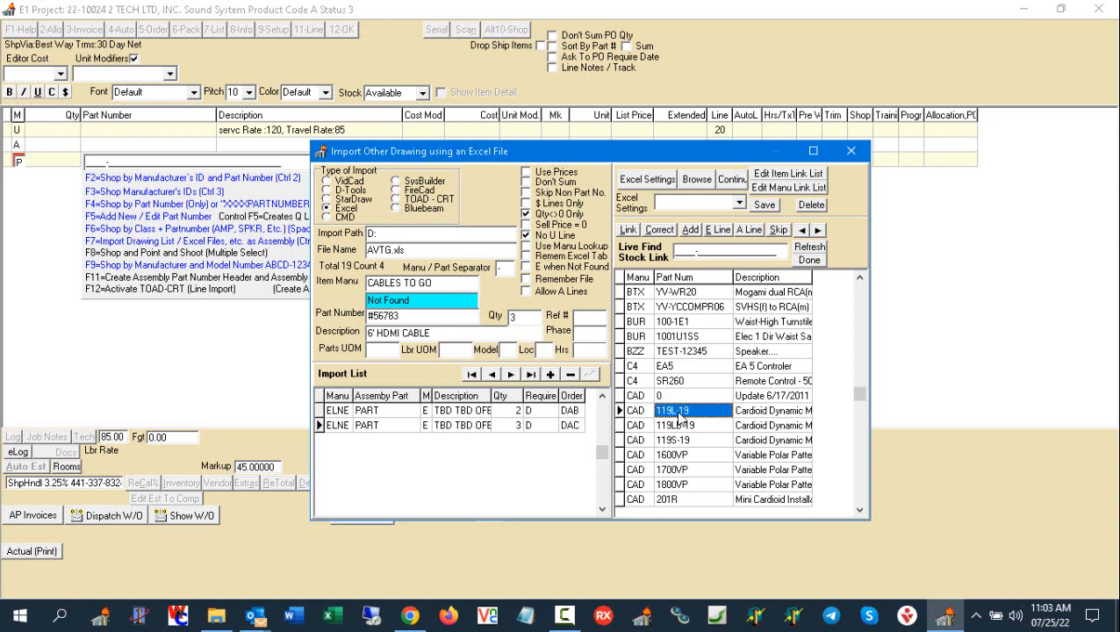
{"action": "left_click", "coordinate": [686, 233]}
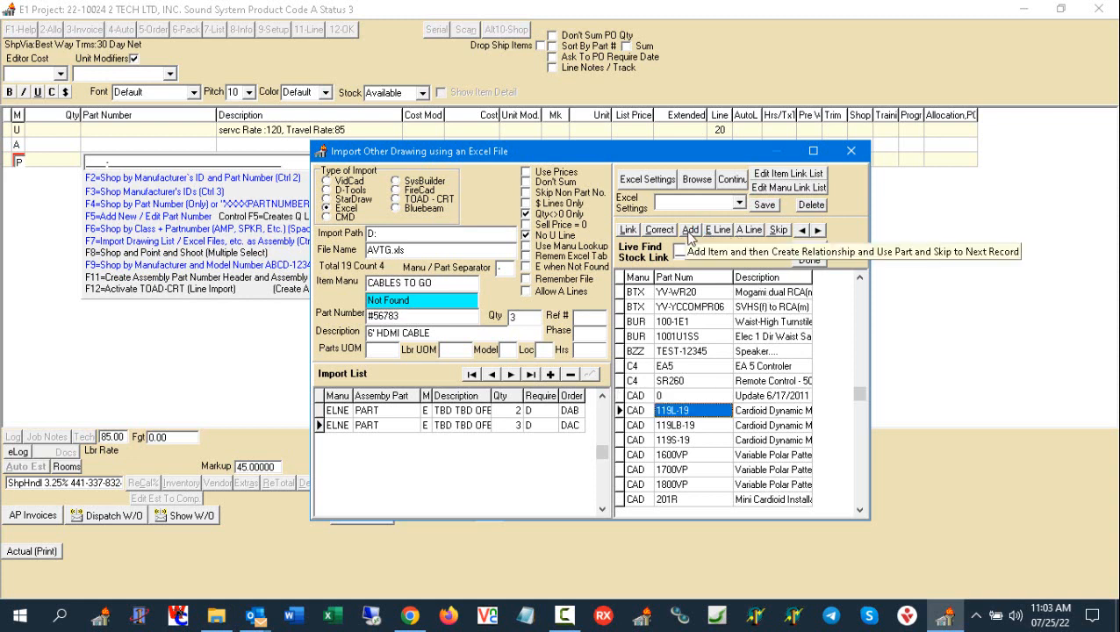
{"action": "left_click", "coordinate": [644, 410]}
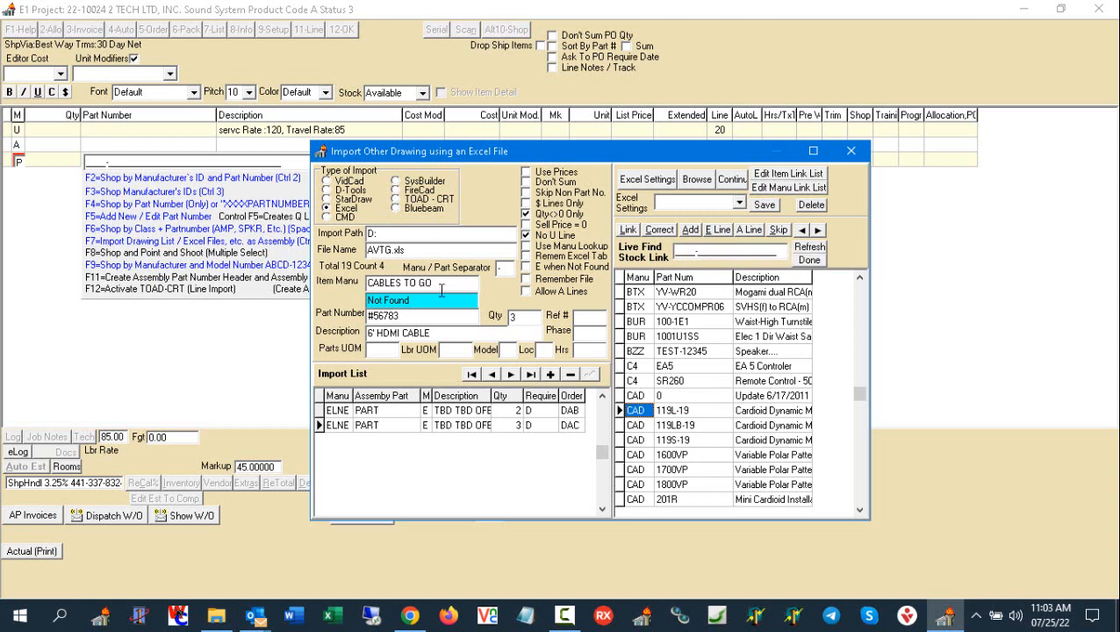
{"action": "left_click_drag", "start_coordinate": [437, 281], "coordinate": [318, 276]}
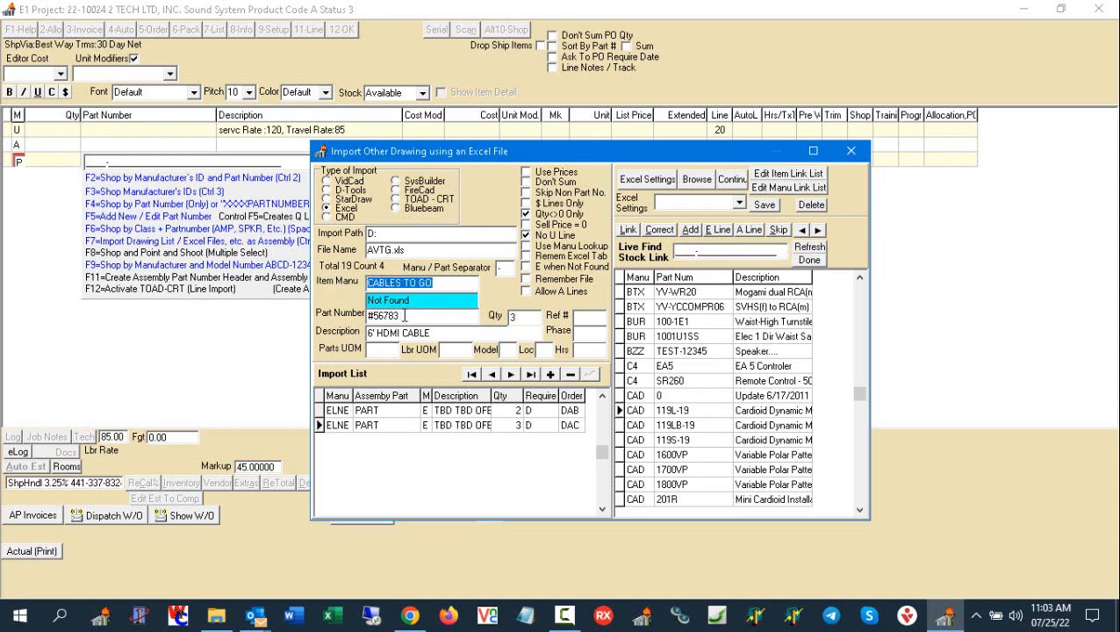
{"action": "left_click_drag", "start_coordinate": [422, 317], "coordinate": [334, 325]}
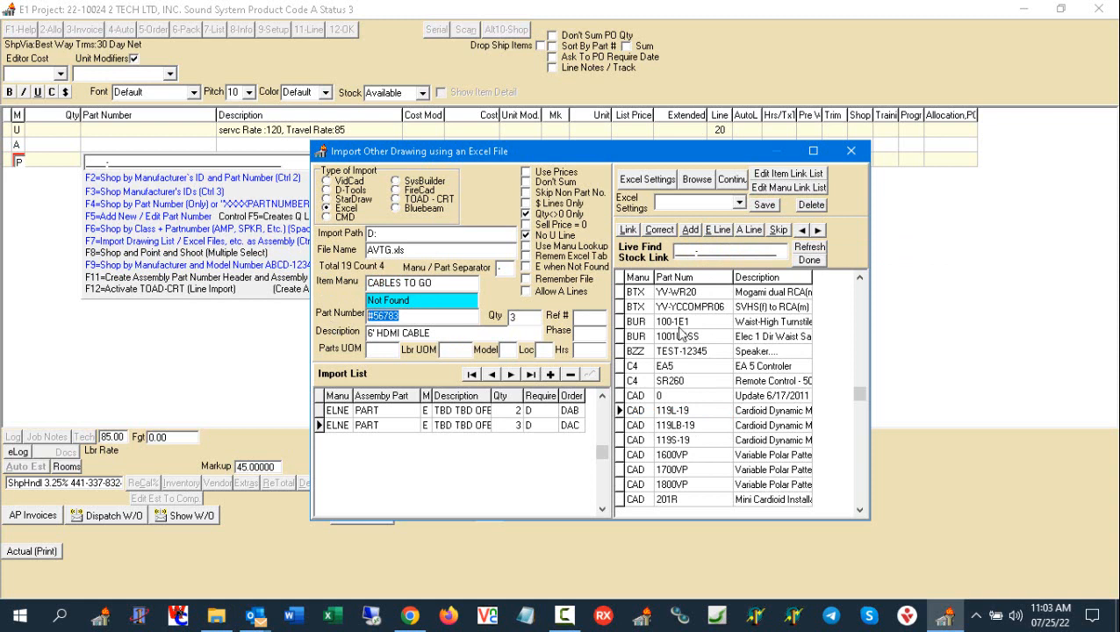
{"action": "left_click", "coordinate": [646, 413]}
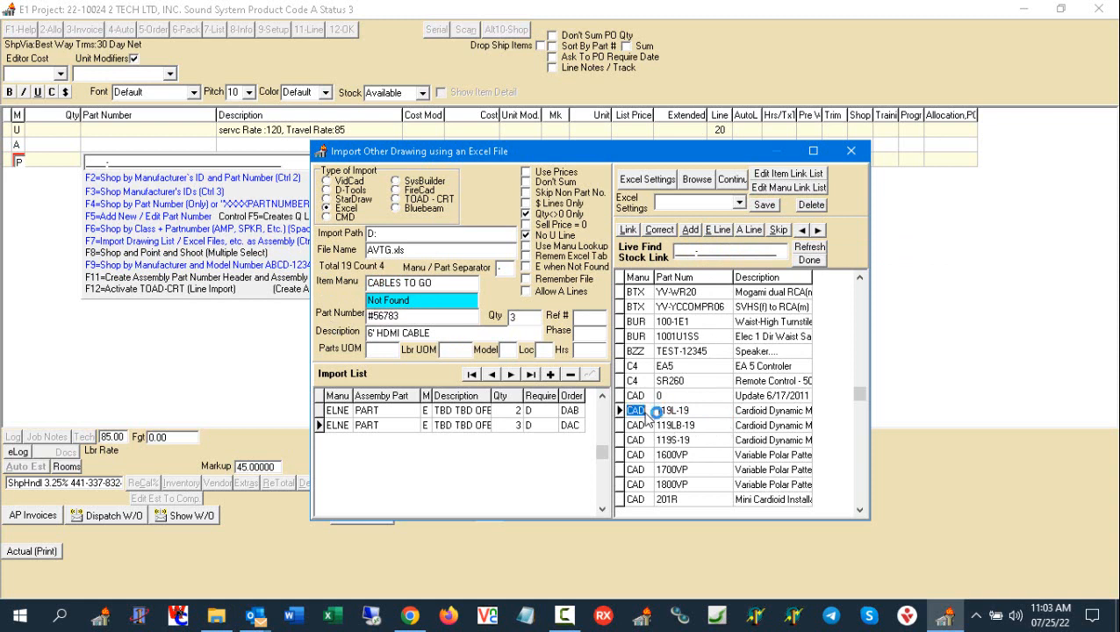
{"action": "left_click", "coordinate": [628, 230]}
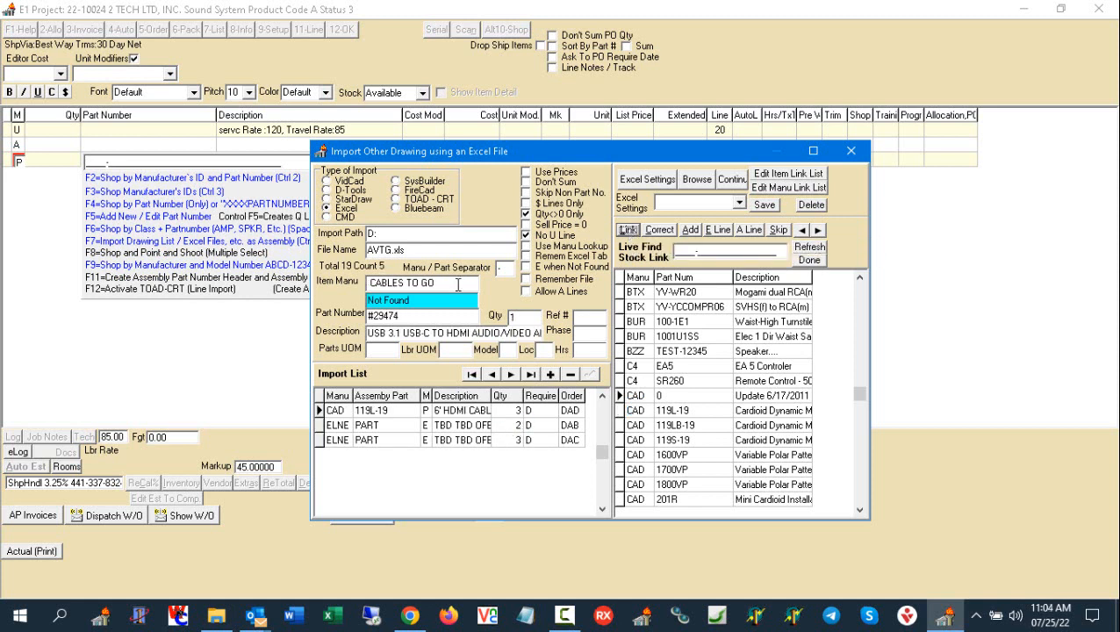
- Link CABLES TO GO #29474 to the CAD 119LB-19 stock part and LOGITECH TAPRALMSTINT to LOW 10015LVC
{"action": "left_click", "coordinate": [683, 427]}
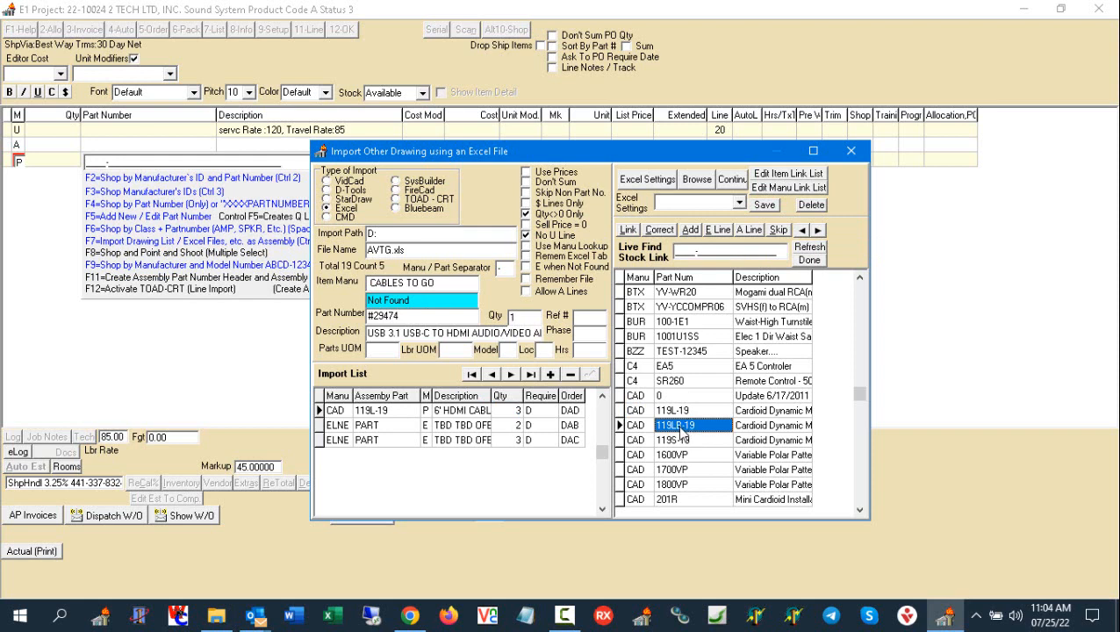
{"action": "left_click", "coordinate": [629, 230]}
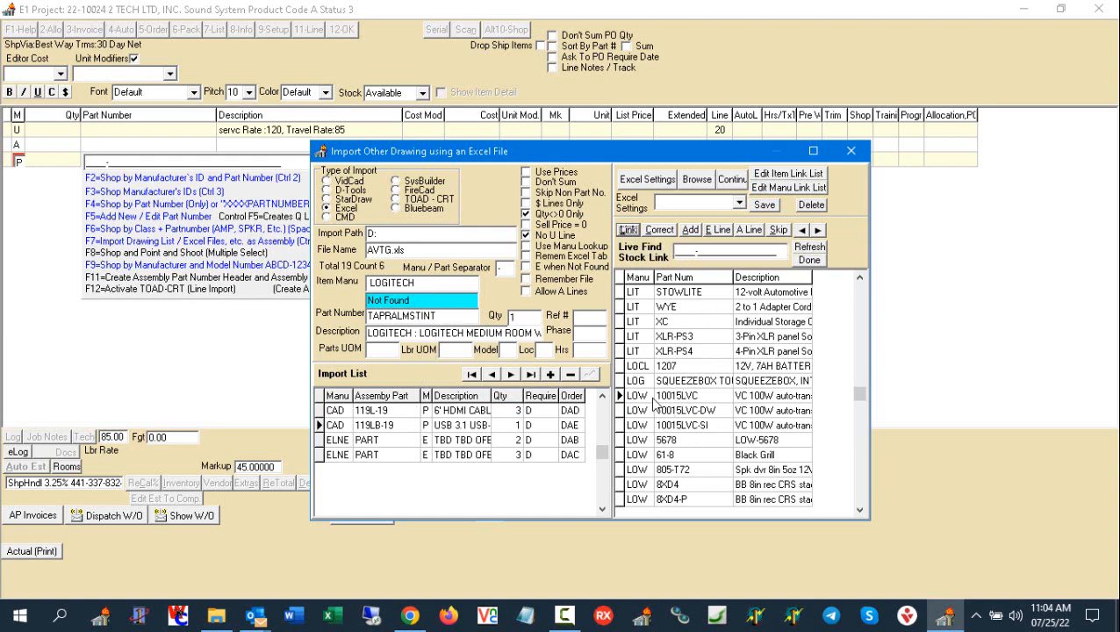
{"action": "left_click_drag", "start_coordinate": [647, 392], "coordinate": [645, 443]}
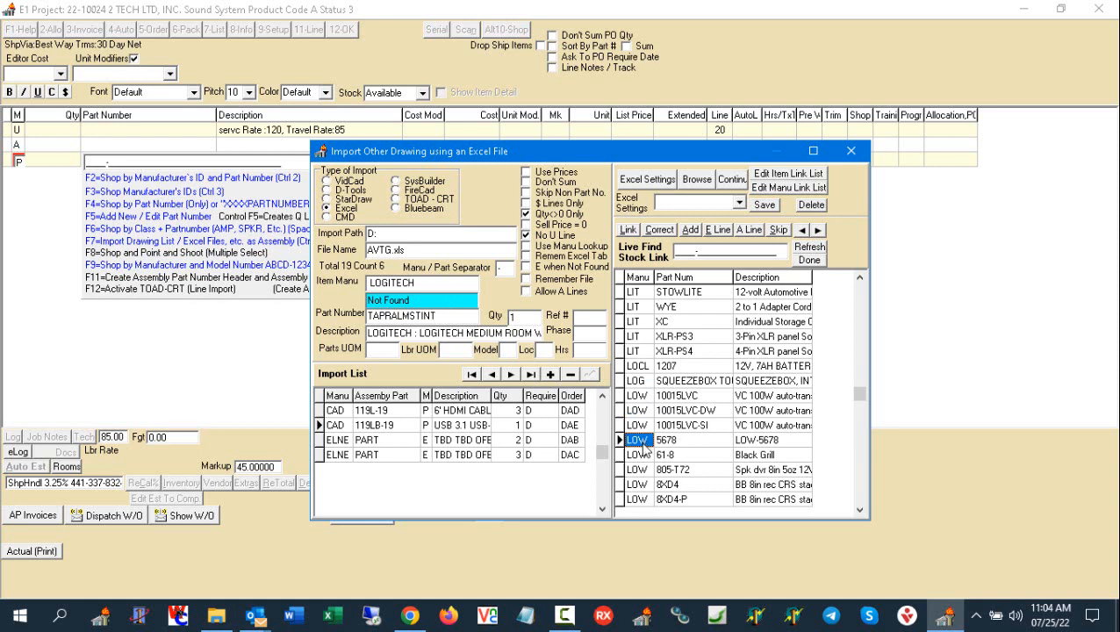
{"action": "left_click", "coordinate": [646, 380]}
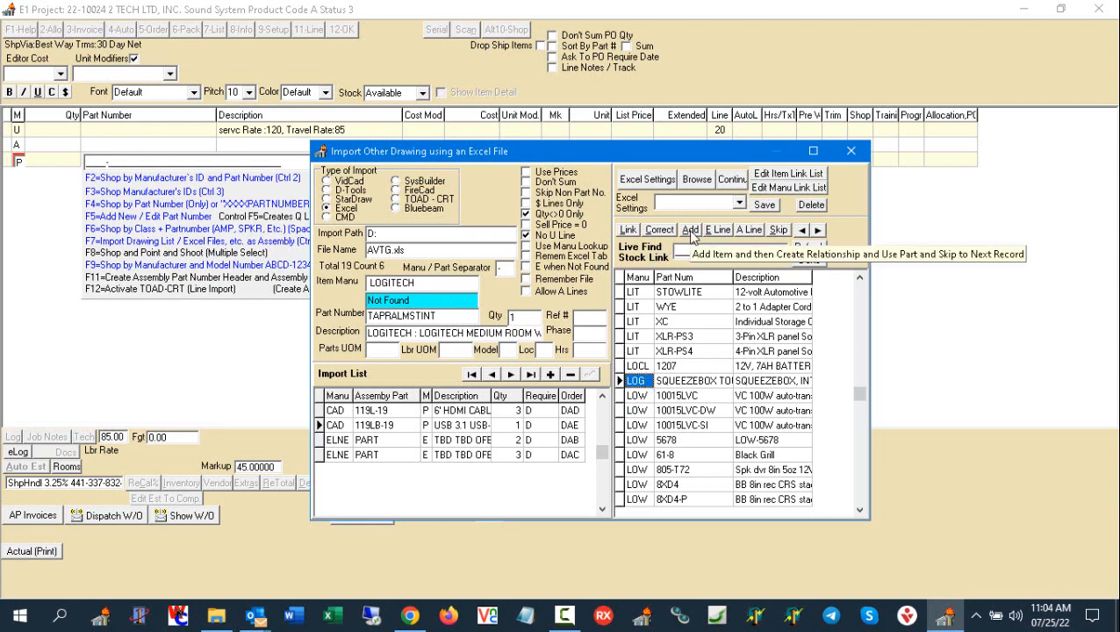
{"action": "left_click", "coordinate": [638, 397]}
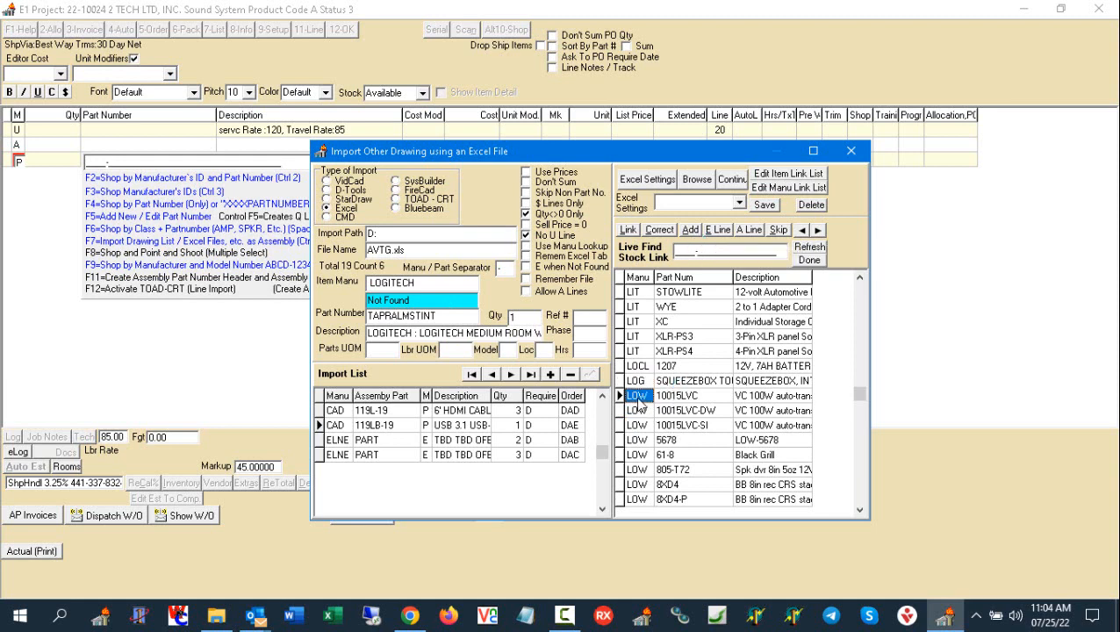
{"action": "left_click", "coordinate": [628, 230]}
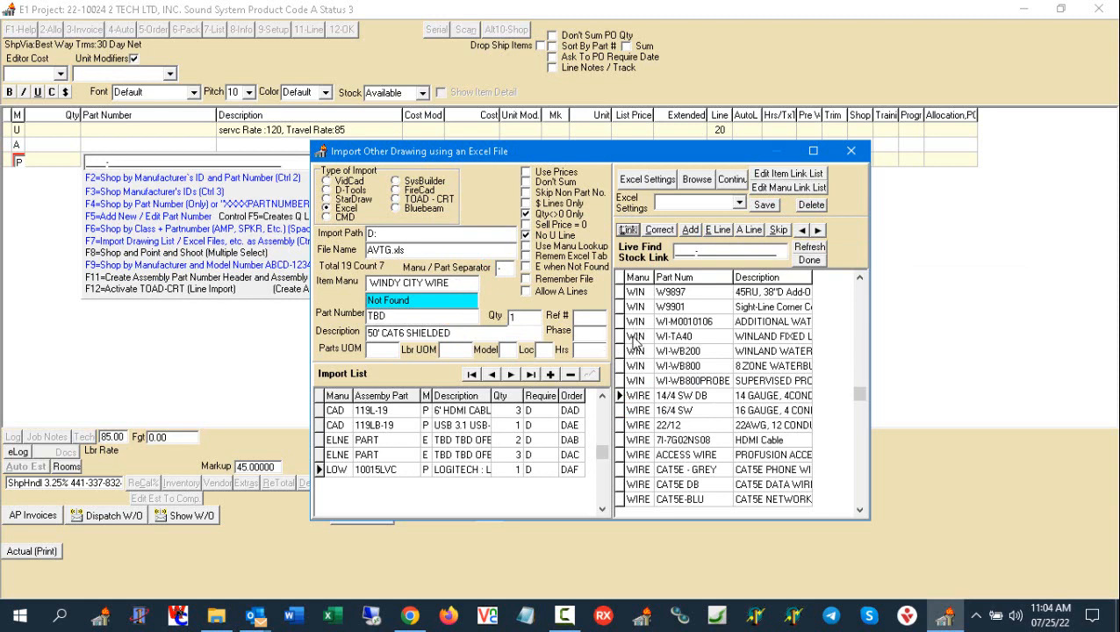
- Link the WINDY CITY WIRE 50' CAT6 SHIELDED item to the WIN W9897 stock part
{"action": "left_click", "coordinate": [635, 337]}
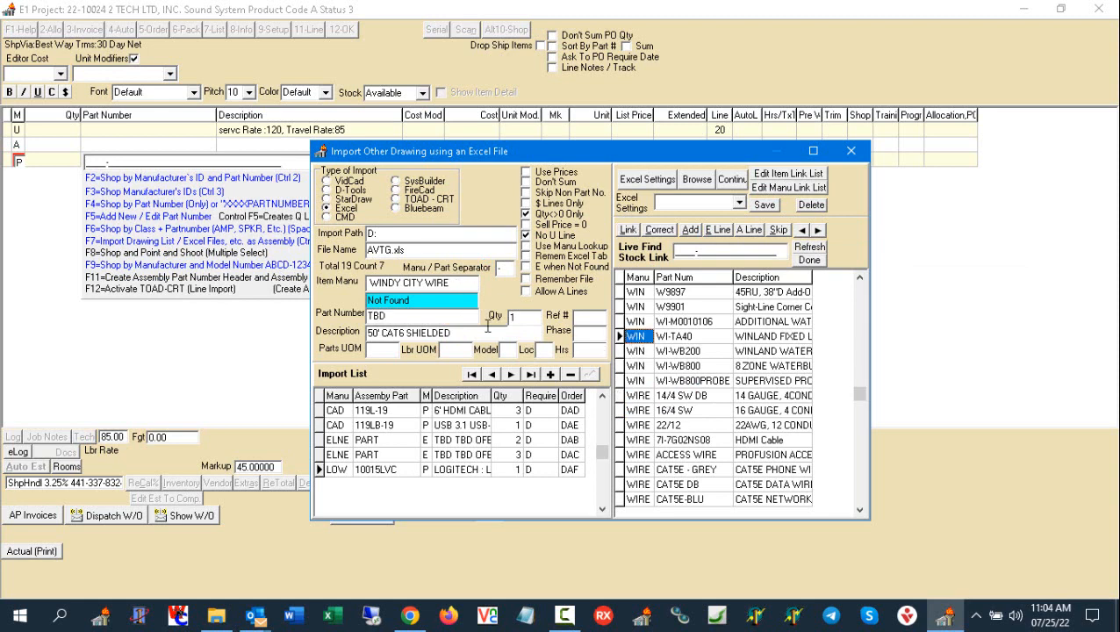
{"action": "left_click", "coordinate": [411, 315]}
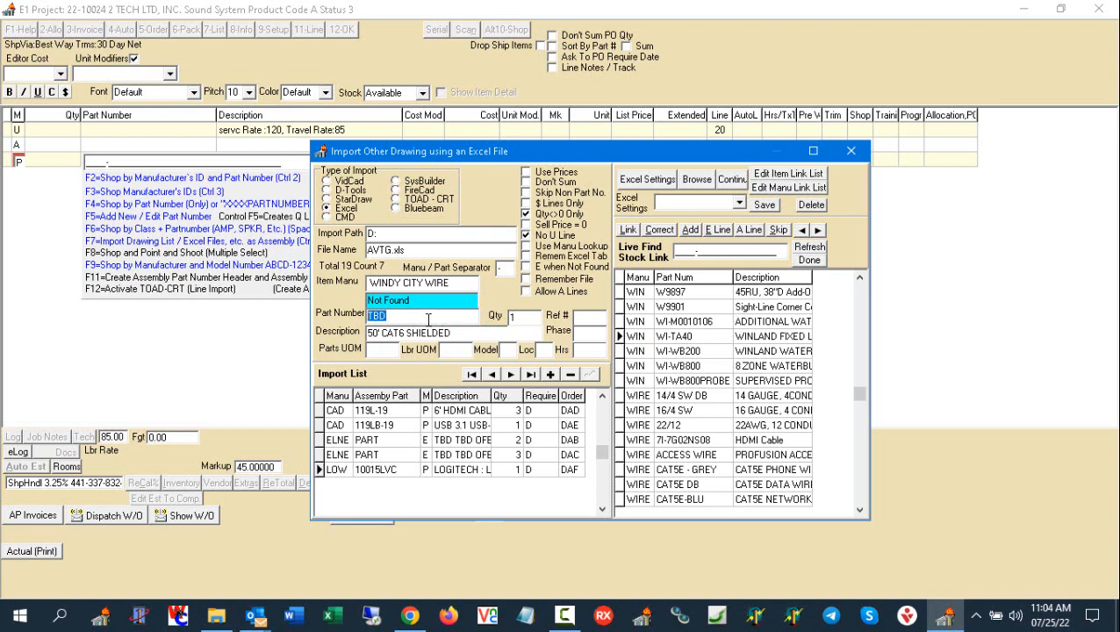
{"action": "left_click_drag", "start_coordinate": [455, 338], "coordinate": [321, 342]}
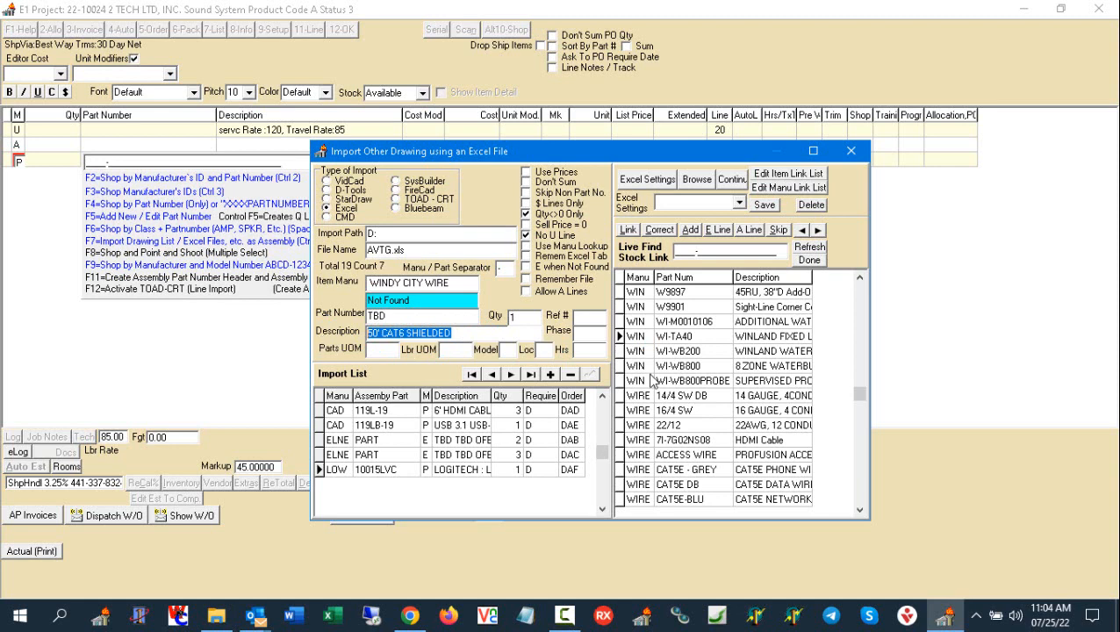
{"action": "left_click", "coordinate": [648, 323]}
{"action": "left_click", "coordinate": [659, 336]}
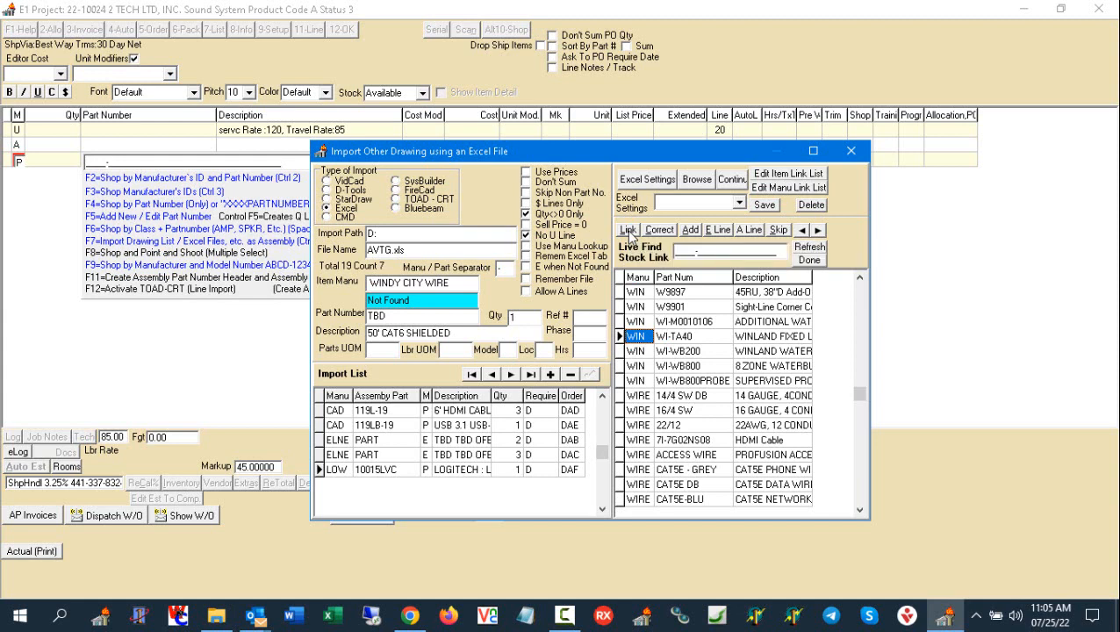
{"action": "left_click", "coordinate": [640, 294]}
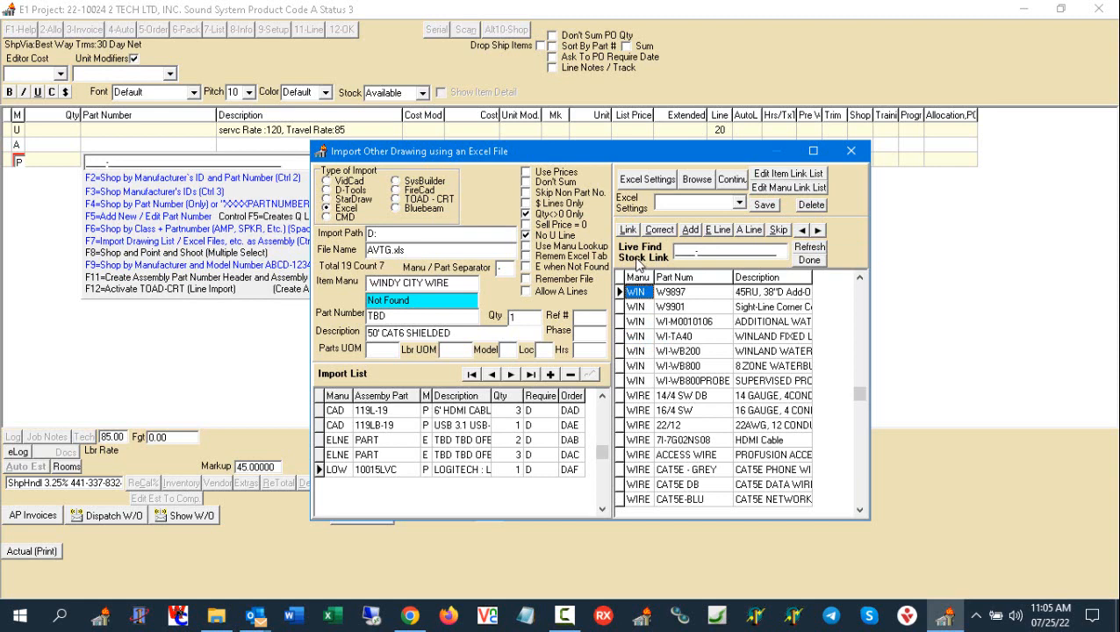
{"action": "left_click", "coordinate": [628, 230]}
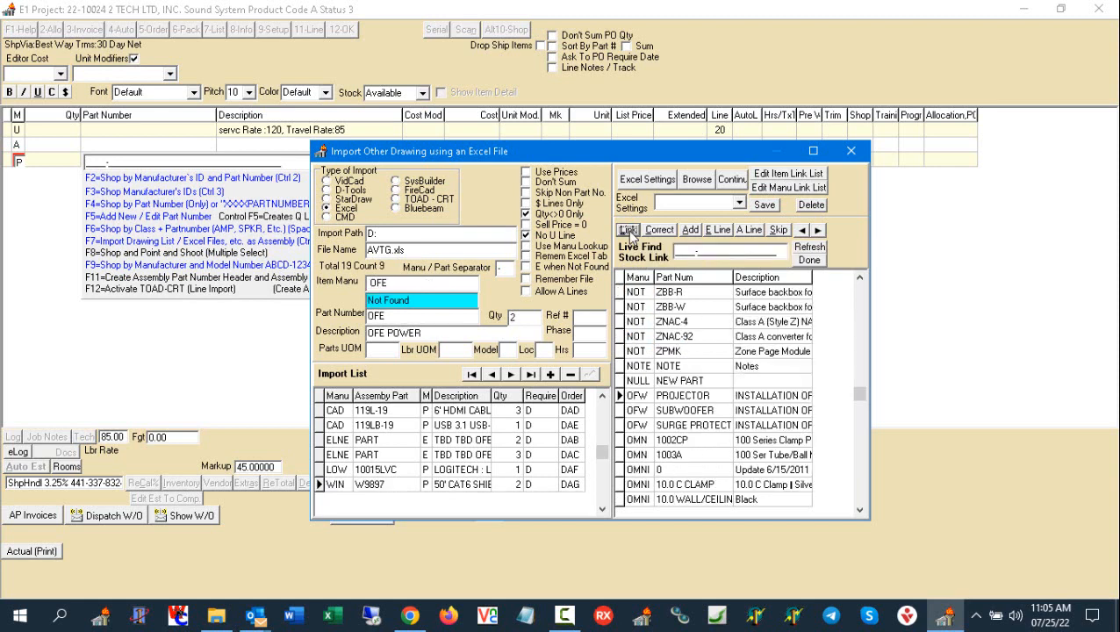
- Link the unmatched OFE POWER item to the OFW SUBWOOFER stock part
{"action": "left_click_drag", "start_coordinate": [439, 333], "coordinate": [340, 350]}
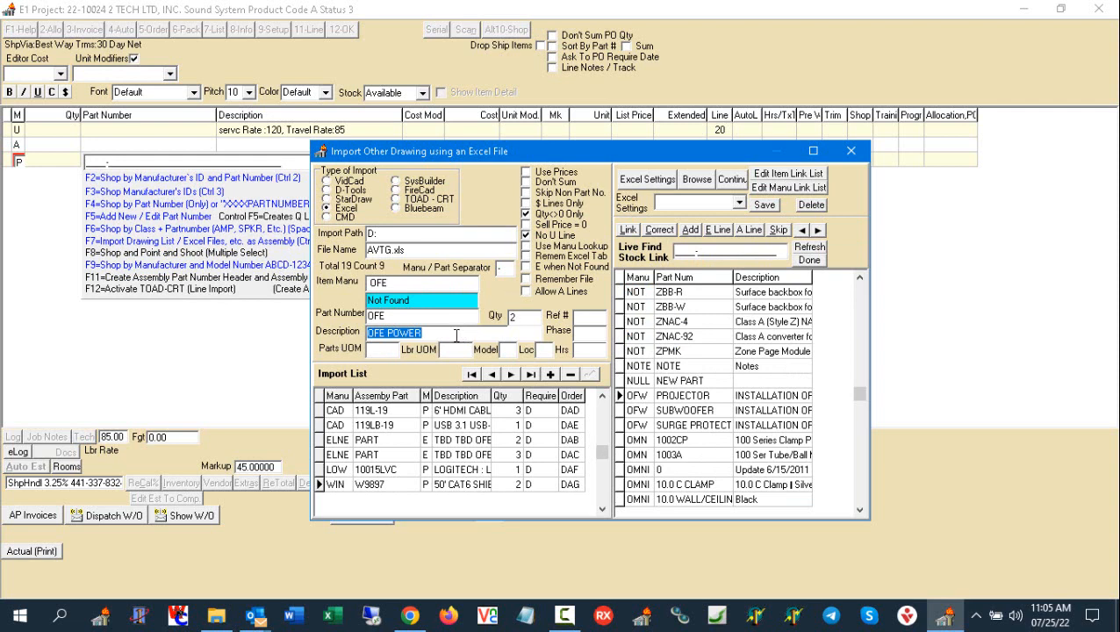
{"action": "left_click", "coordinate": [639, 399]}
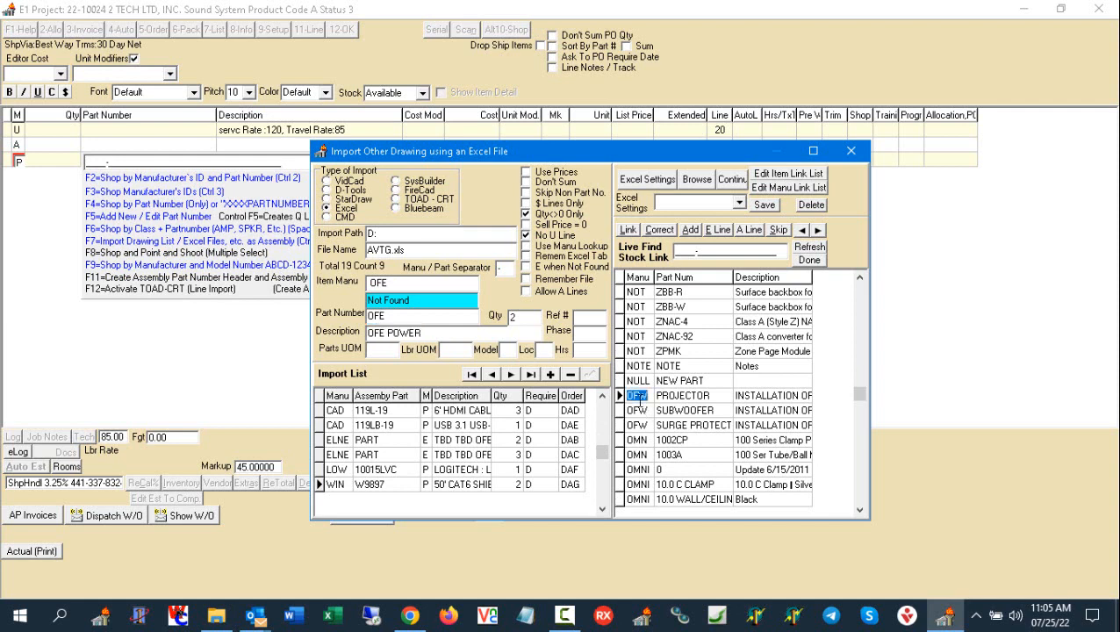
{"action": "left_click", "coordinate": [645, 410]}
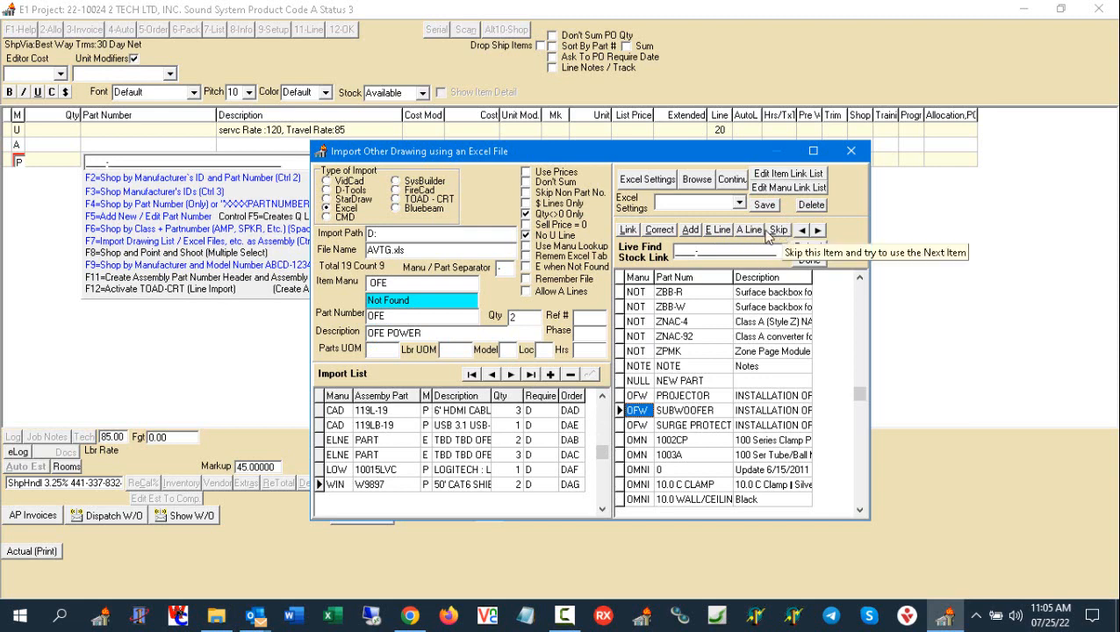
{"action": "left_click", "coordinate": [642, 413]}
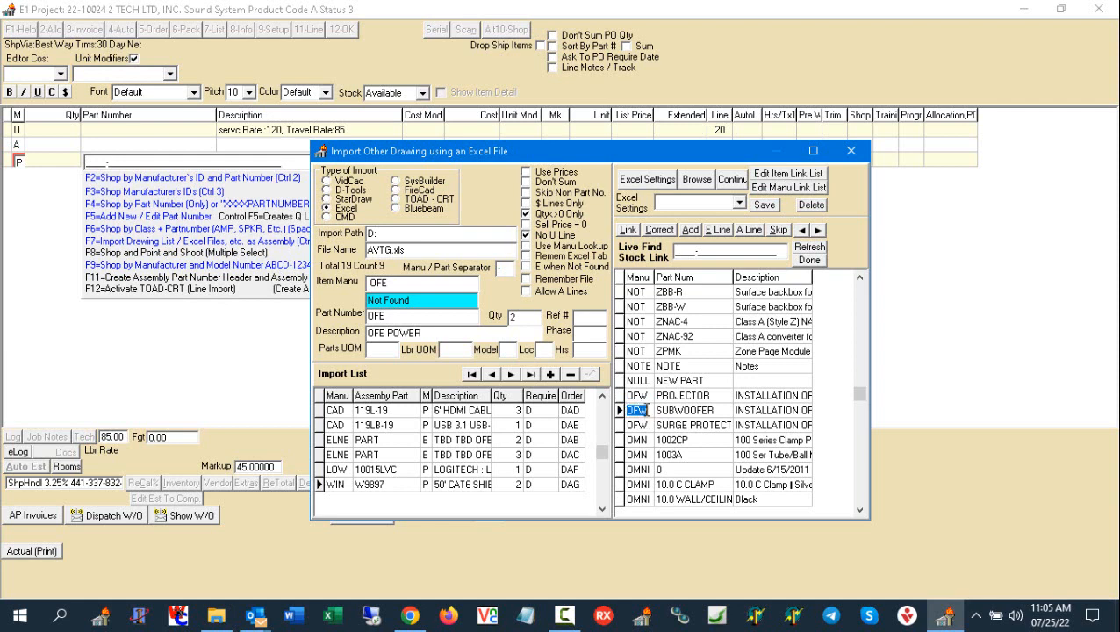
{"action": "left_click", "coordinate": [628, 230]}
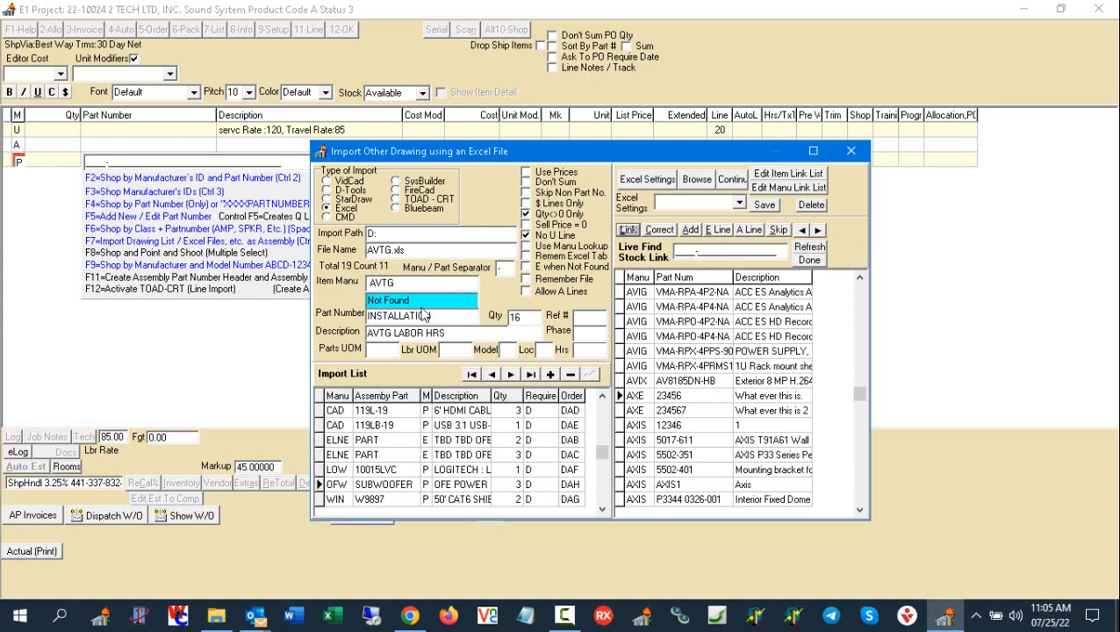
- Find the LBR entries in the stock list and look through them for a match to the AVTG INSTALLATION item
{"action": "key", "text": "Tab"}
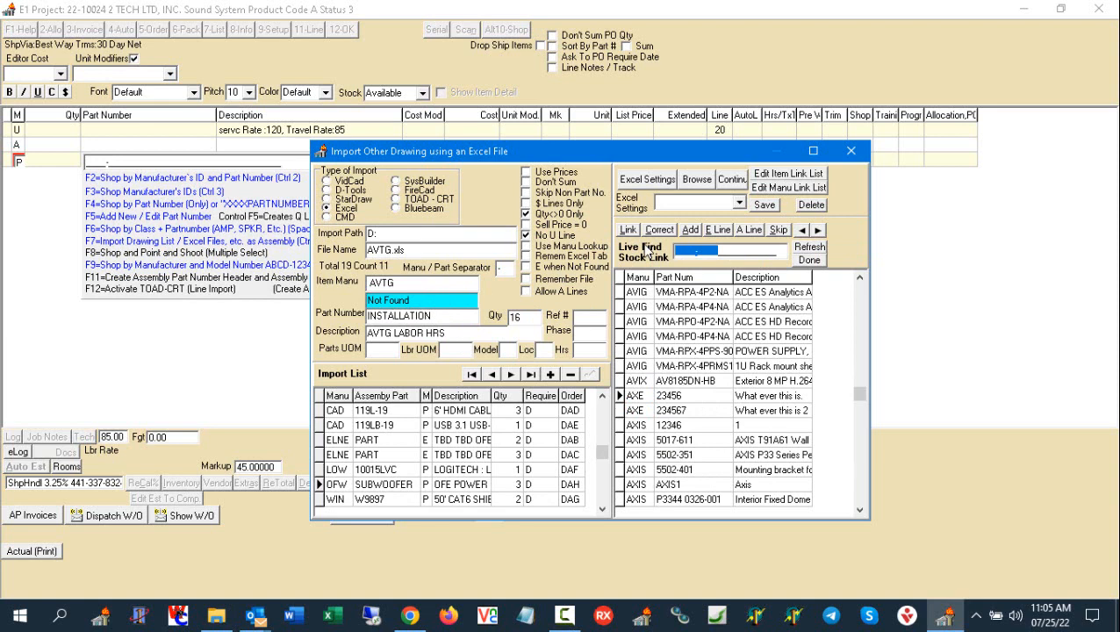
{"action": "type", "text": "LBR"}
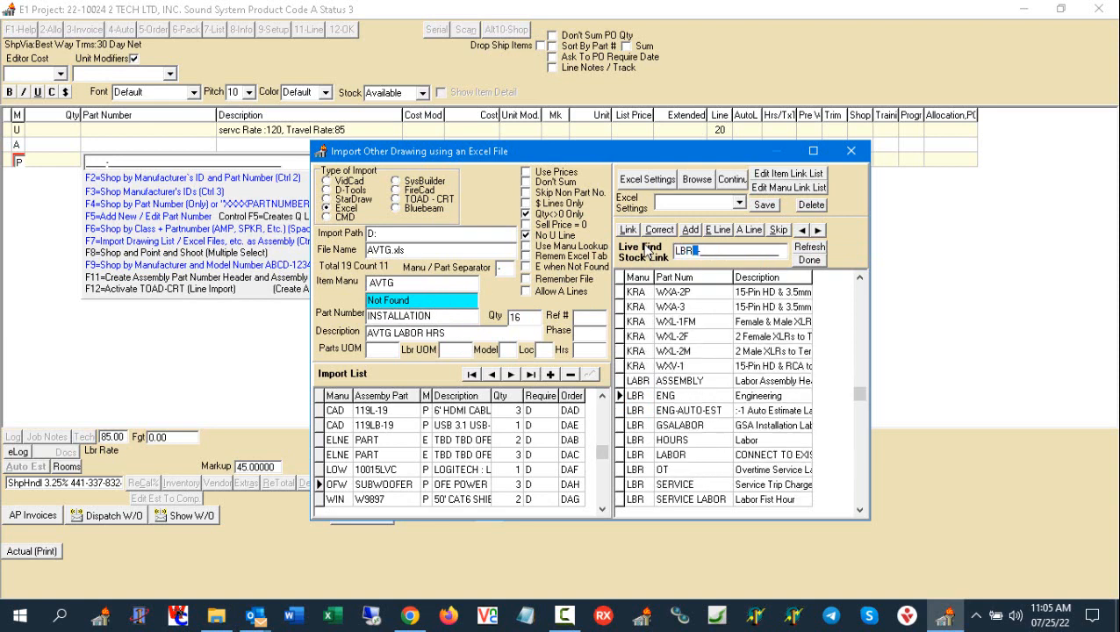
{"action": "left_click", "coordinate": [687, 399]}
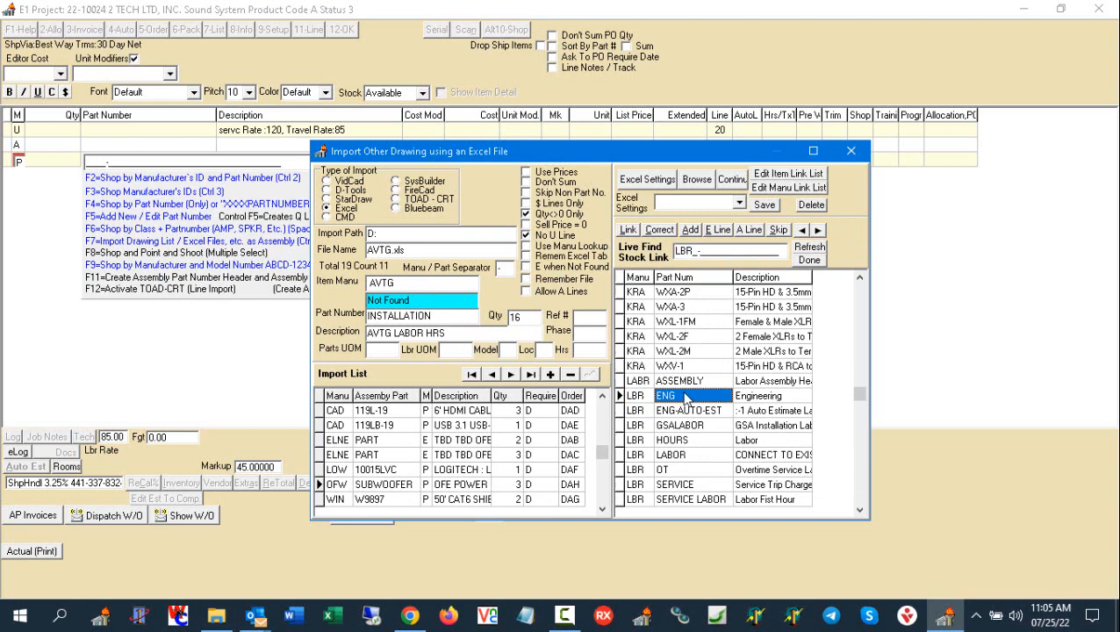
{"action": "left_click", "coordinate": [685, 441]}
{"action": "key", "text": "Down"}
{"action": "key", "text": "Down"}
{"action": "key", "text": "Down"}
{"action": "key", "text": "Down"}
{"action": "key", "text": "Down"}
{"action": "key", "text": "Down"}
{"action": "key", "text": "Down"}
{"action": "key", "text": "Down"}
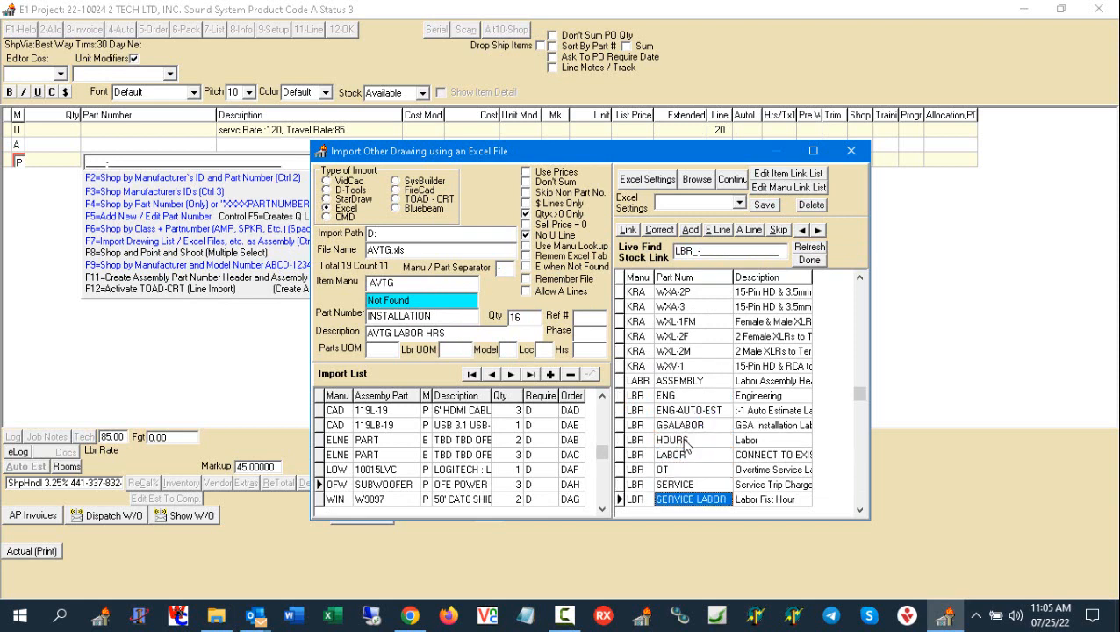
{"action": "key", "text": "Down"}
{"action": "key", "text": "Down"}
{"action": "key", "text": "Down"}
{"action": "key", "text": "Down"}
{"action": "key", "text": "Down"}
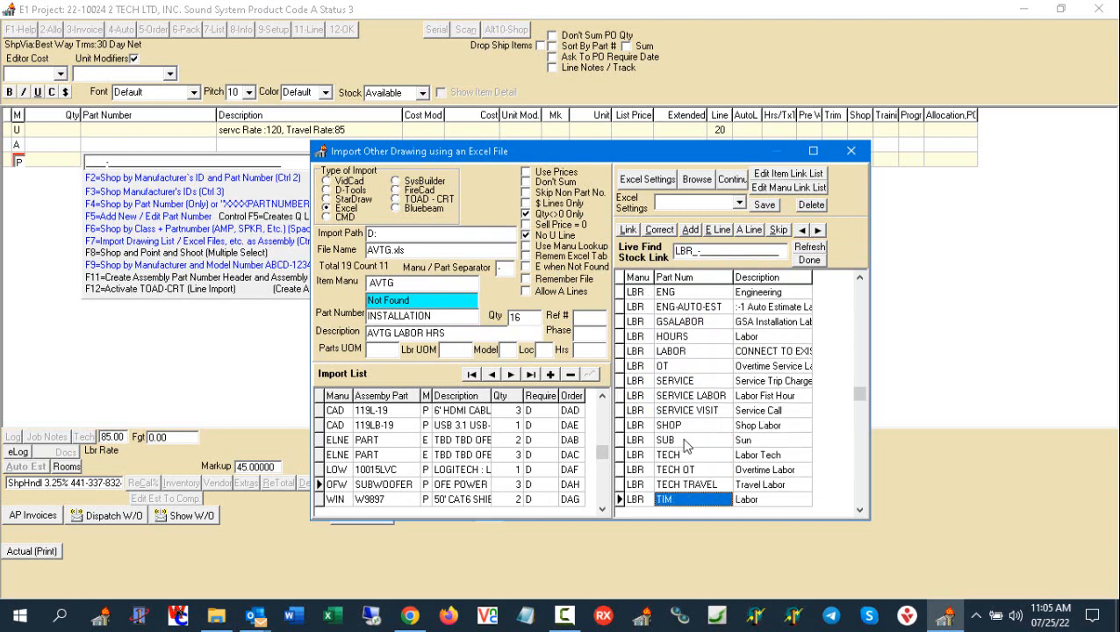
{"action": "key", "text": "Down"}
{"action": "key", "text": "Down"}
{"action": "key", "text": "Down"}
{"action": "key", "text": "Down"}
{"action": "key", "text": "Down"}
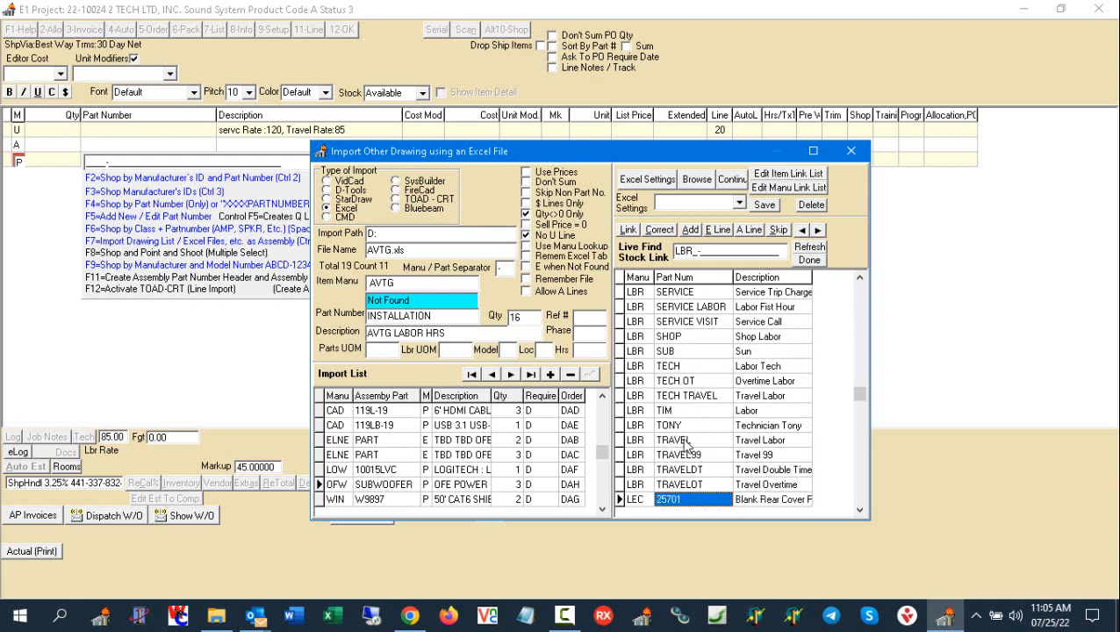
{"action": "key", "text": "Up"}
{"action": "key", "text": "Up"}
{"action": "key", "text": "Up"}
{"action": "key", "text": "Up"}
{"action": "key", "text": "Up"}
{"action": "key", "text": "Up"}
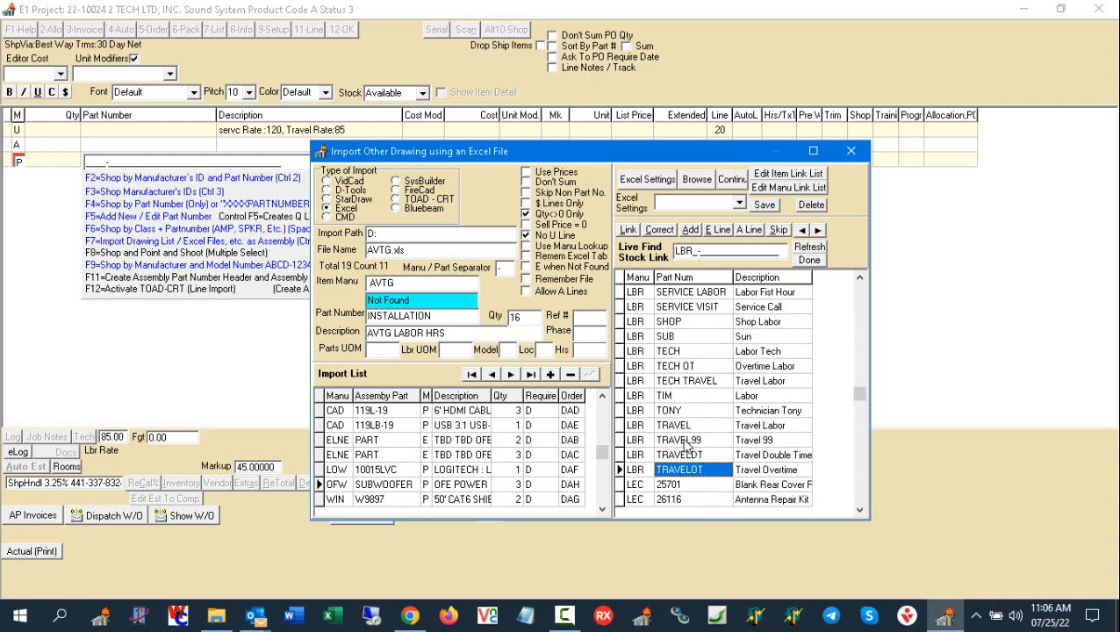
{"action": "key", "text": "Up"}
{"action": "key", "text": "Up"}
{"action": "key", "text": "Up"}
{"action": "key", "text": "Up"}
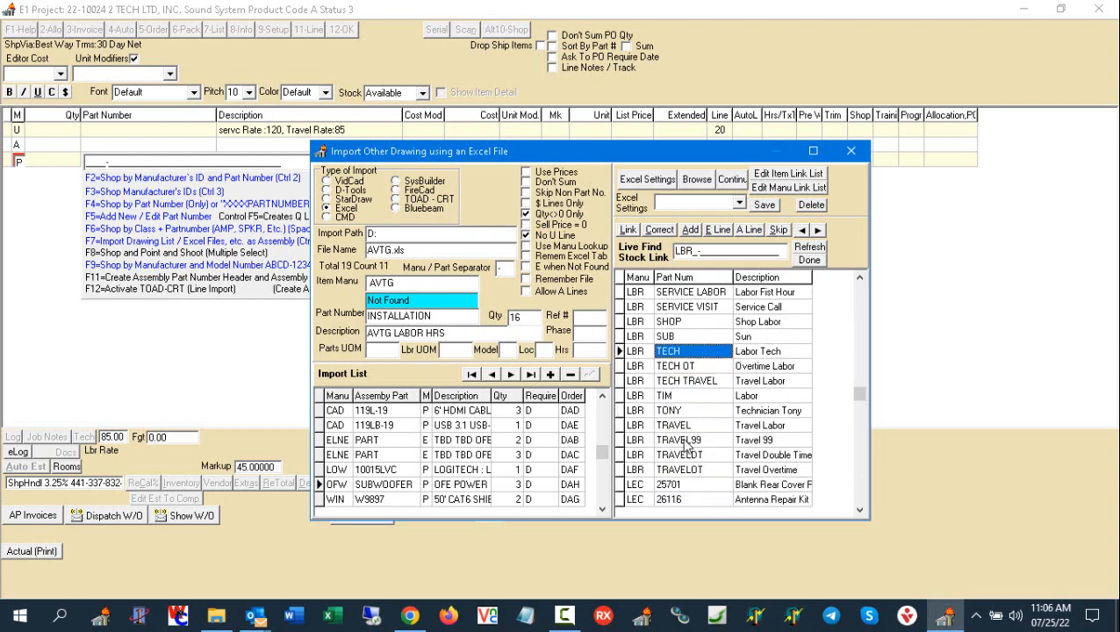
{"action": "key", "text": "Up"}
{"action": "key", "text": "Up"}
{"action": "key", "text": "Up"}
{"action": "key", "text": "Up"}
{"action": "key", "text": "Up"}
{"action": "key", "text": "Up"}
{"action": "key", "text": "Up"}
{"action": "key", "text": "Up"}
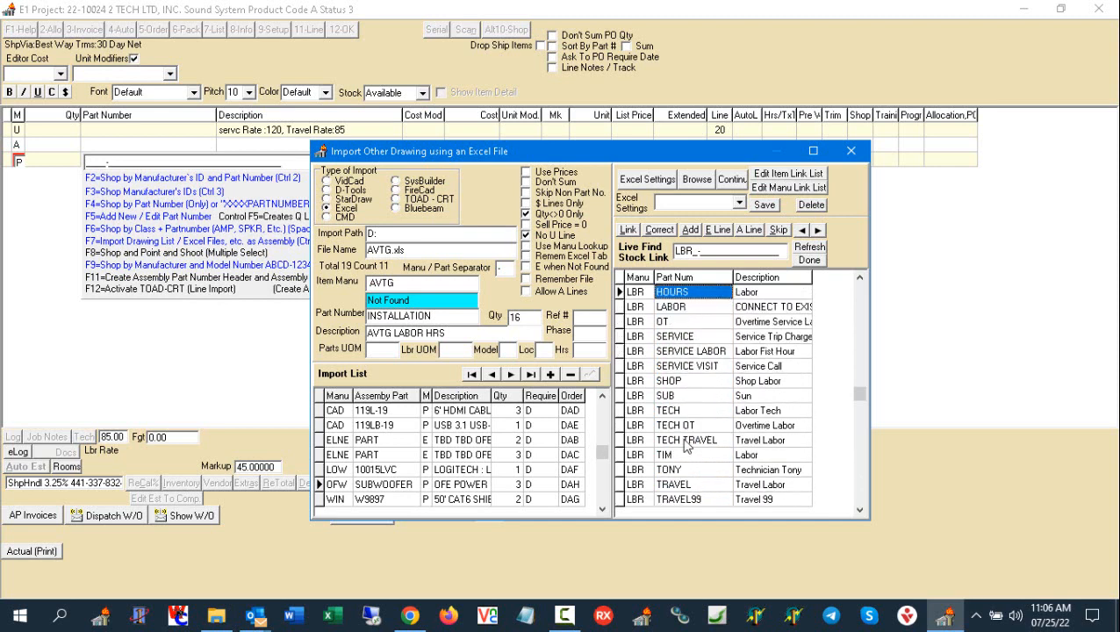
- Link the unmatched AVTG INSTALLATION item to the LBR LABOR stock part
{"action": "key", "text": "Down"}
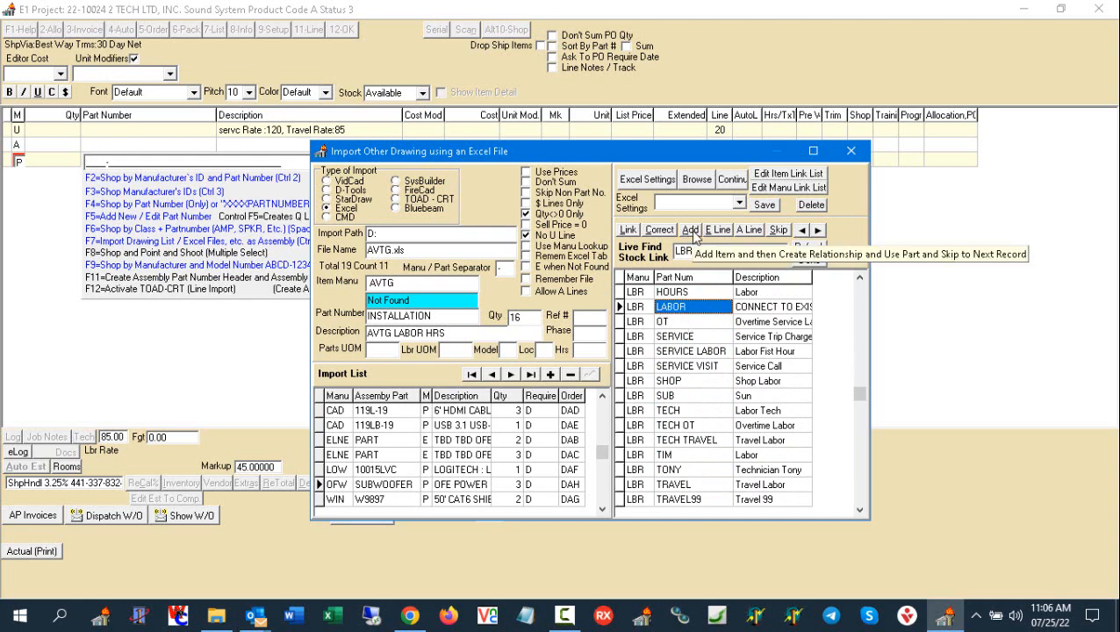
{"action": "left_click", "coordinate": [450, 307]}
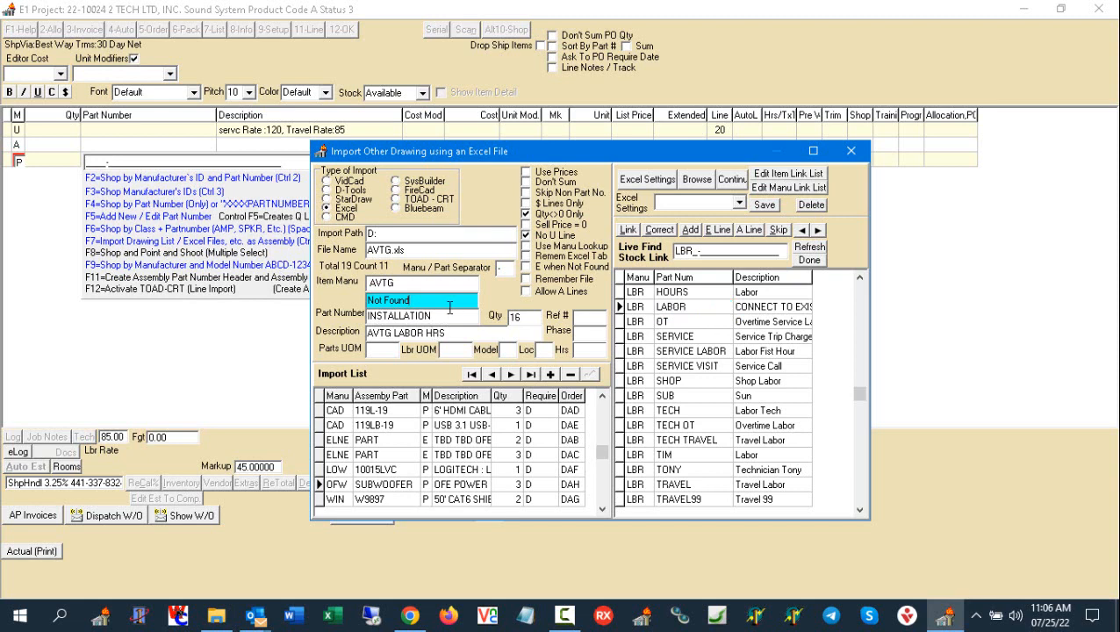
{"action": "left_click_drag", "start_coordinate": [450, 308], "coordinate": [368, 302]}
{"action": "left_click", "coordinate": [671, 306]}
{"action": "left_click", "coordinate": [628, 229]}
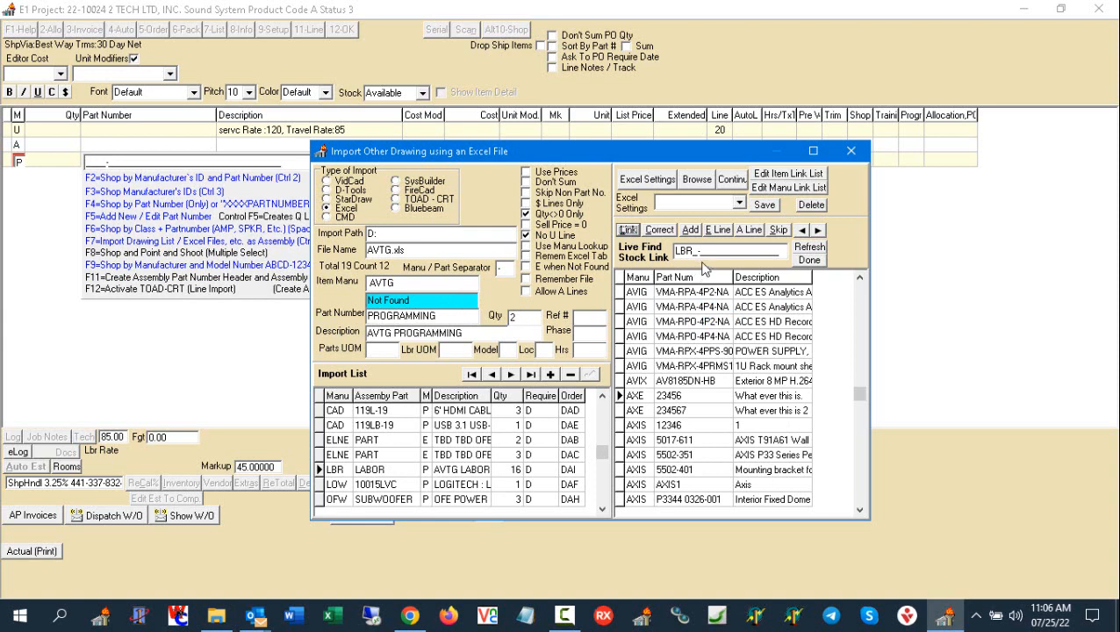
- Look up the LBR stock parts and link the unmatched AVTG PROGRAMMING item to LBR ENG-AUTO-EST
{"action": "left_click_drag", "start_coordinate": [716, 250], "coordinate": [629, 261]}
{"action": "type", "text": "LBR"}
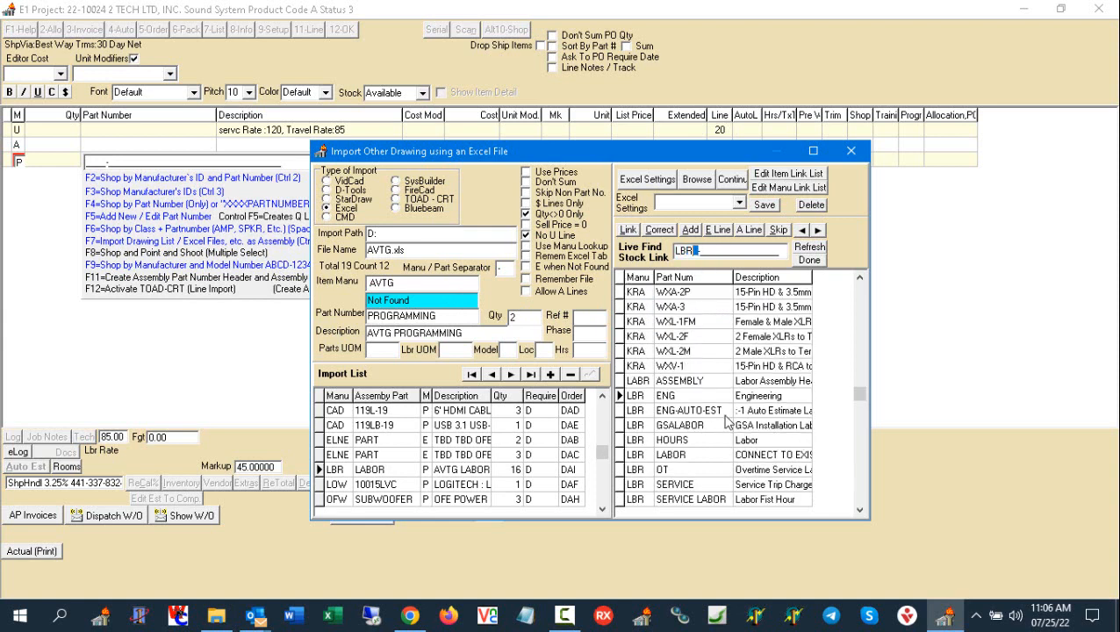
{"action": "left_click", "coordinate": [860, 509]}
{"action": "left_click", "coordinate": [861, 509]}
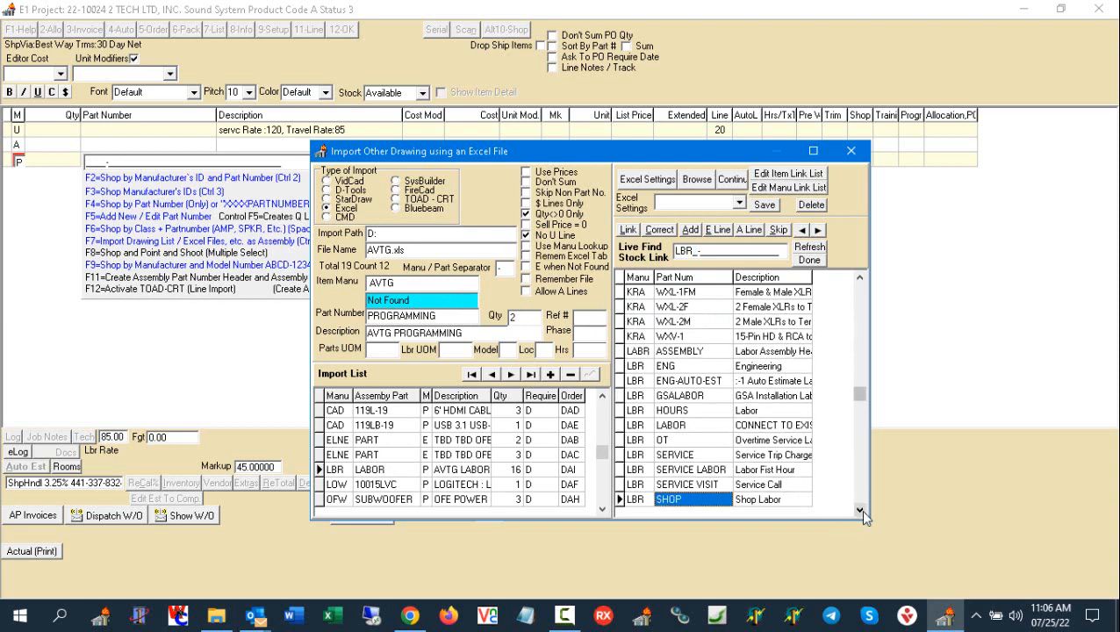
{"action": "left_click", "coordinate": [861, 509]}
{"action": "left_click", "coordinate": [860, 509]}
{"action": "left_click", "coordinate": [860, 509]}
{"action": "left_click", "coordinate": [860, 509]}
{"action": "left_click", "coordinate": [860, 509]}
{"action": "left_click", "coordinate": [860, 509]}
{"action": "left_click", "coordinate": [861, 510]}
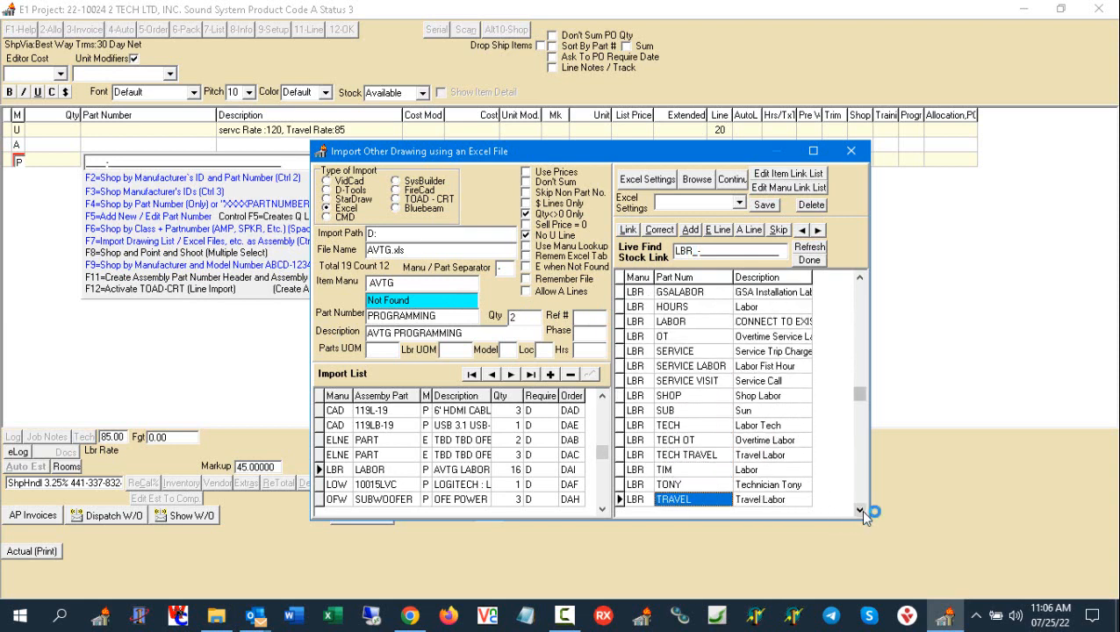
{"action": "left_click", "coordinate": [860, 509]}
{"action": "left_click", "coordinate": [860, 509]}
{"action": "left_click", "coordinate": [860, 509]}
{"action": "left_click", "coordinate": [860, 509]}
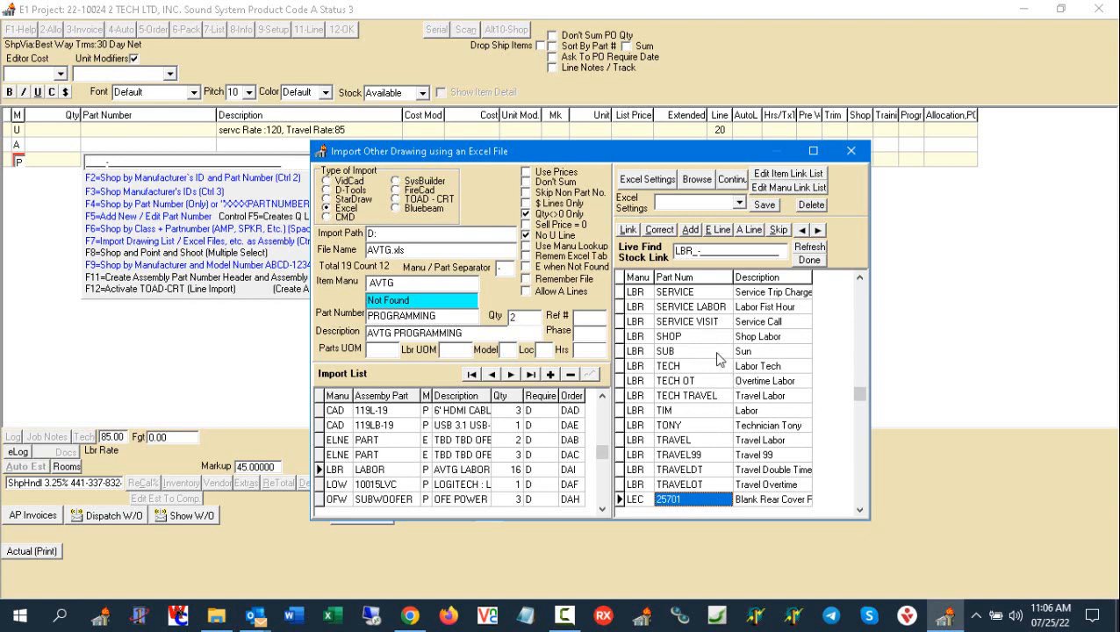
{"action": "left_click", "coordinate": [860, 277]}
{"action": "left_click", "coordinate": [861, 278]}
{"action": "left_click", "coordinate": [860, 278]}
{"action": "left_click", "coordinate": [860, 277]}
{"action": "left_click", "coordinate": [860, 277]}
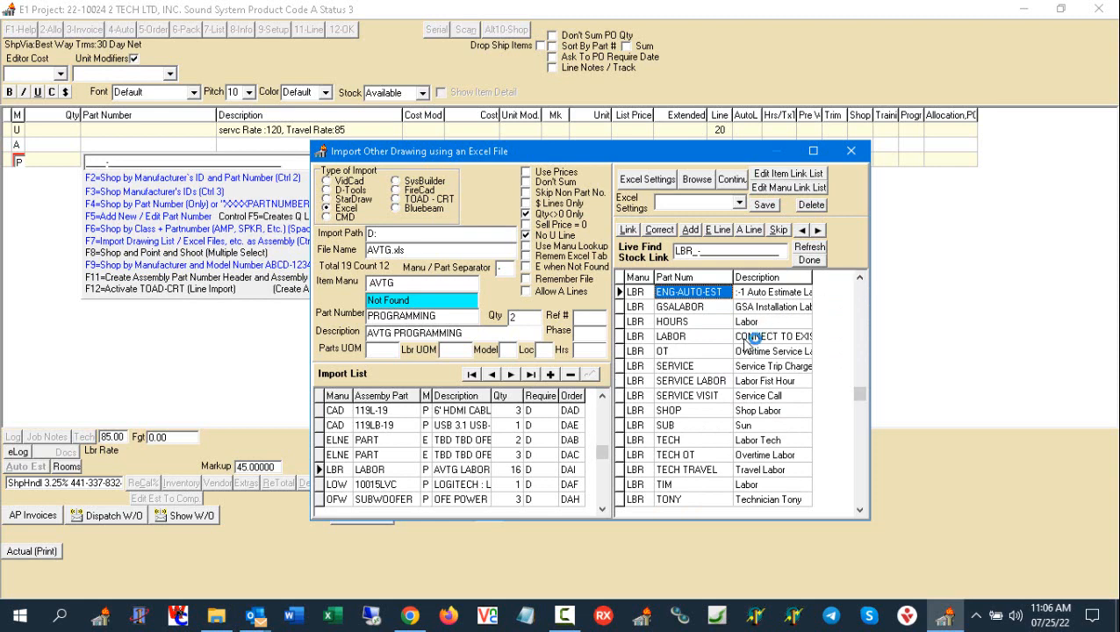
{"action": "left_click", "coordinate": [691, 297]}
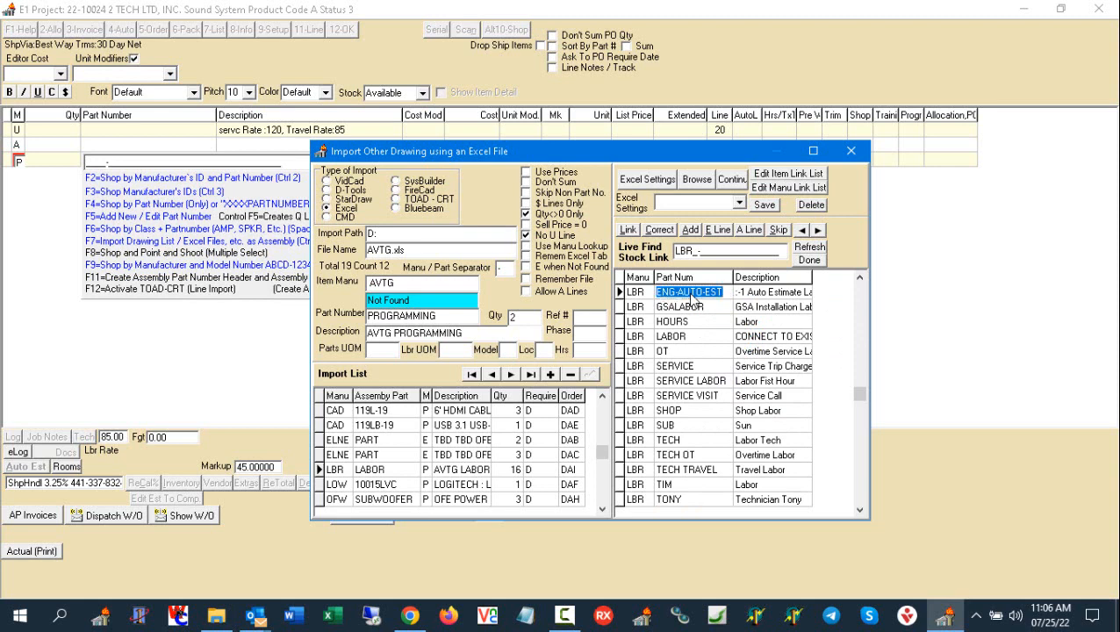
{"action": "left_click", "coordinate": [628, 230]}
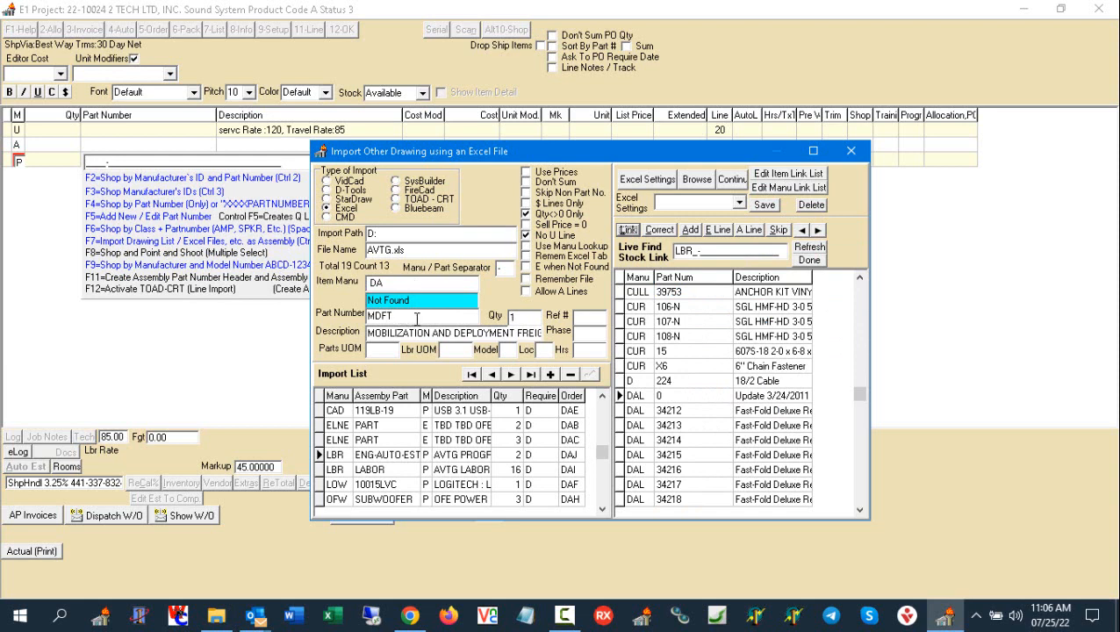
- Link the unmatched DA MDFT mobilization and deployment item to the LBR TECH stock part
{"action": "left_click", "coordinate": [417, 319]}
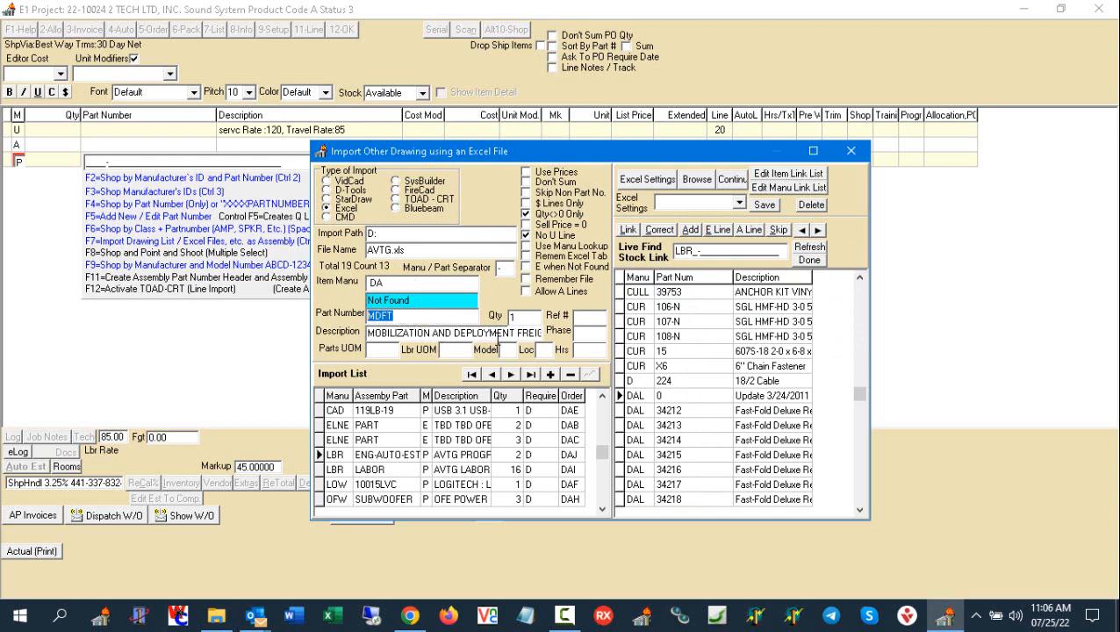
{"action": "left_click", "coordinate": [727, 250]}
{"action": "type", "text": "TE"}
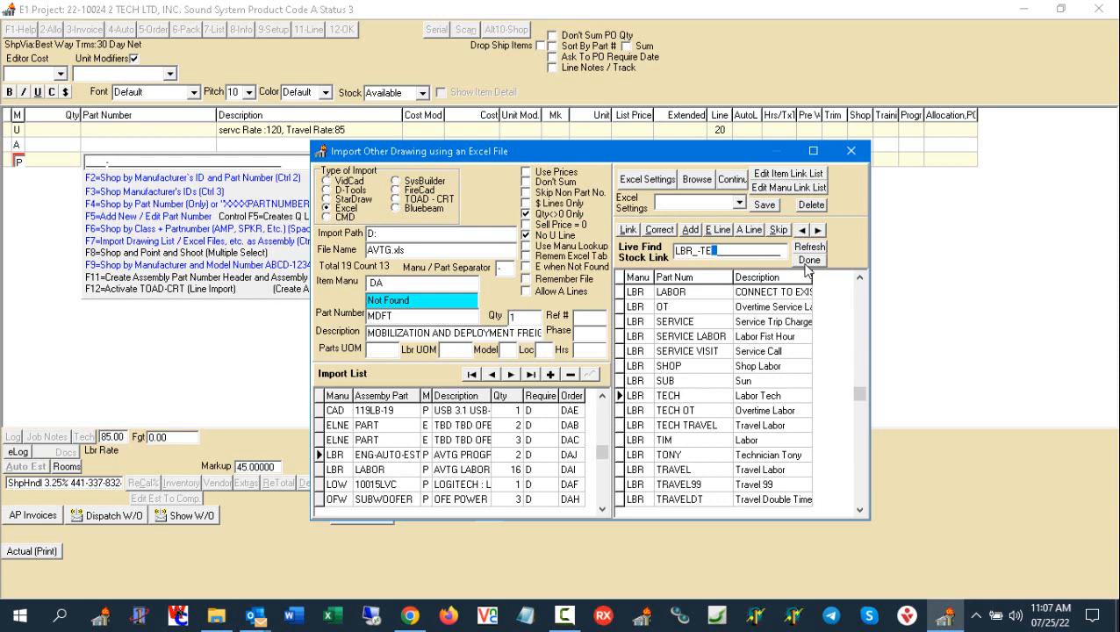
{"action": "left_click", "coordinate": [706, 397]}
{"action": "left_click", "coordinate": [627, 229]}
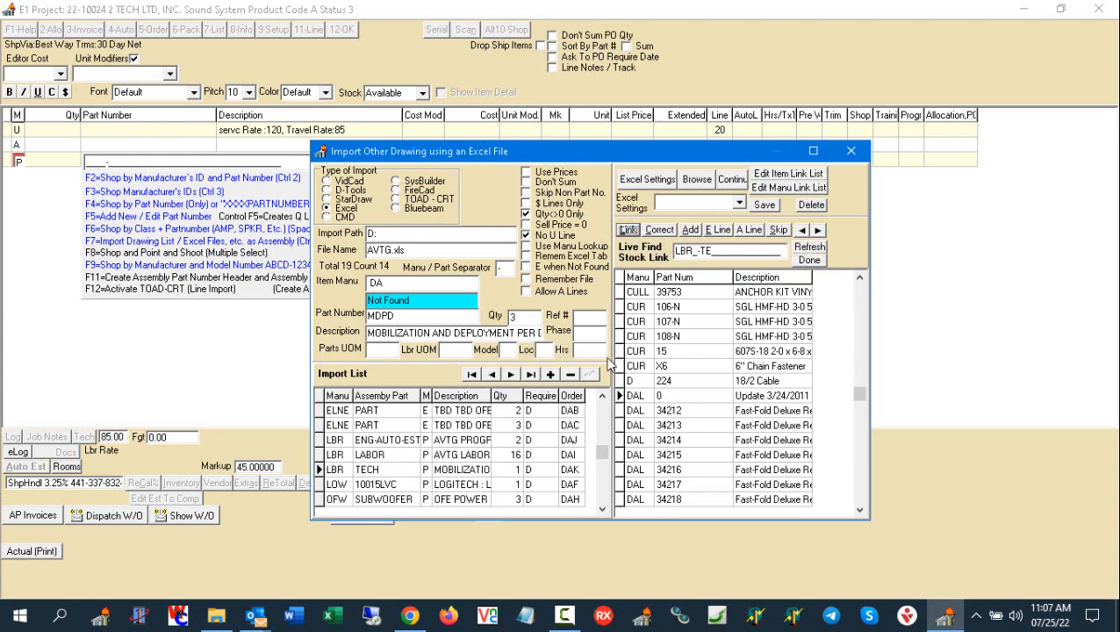
- Link the unmatched DA MDPD mobilization and deployment item to the LBR TECH OT stock part
{"action": "left_click_drag", "start_coordinate": [720, 253], "coordinate": [706, 251]}
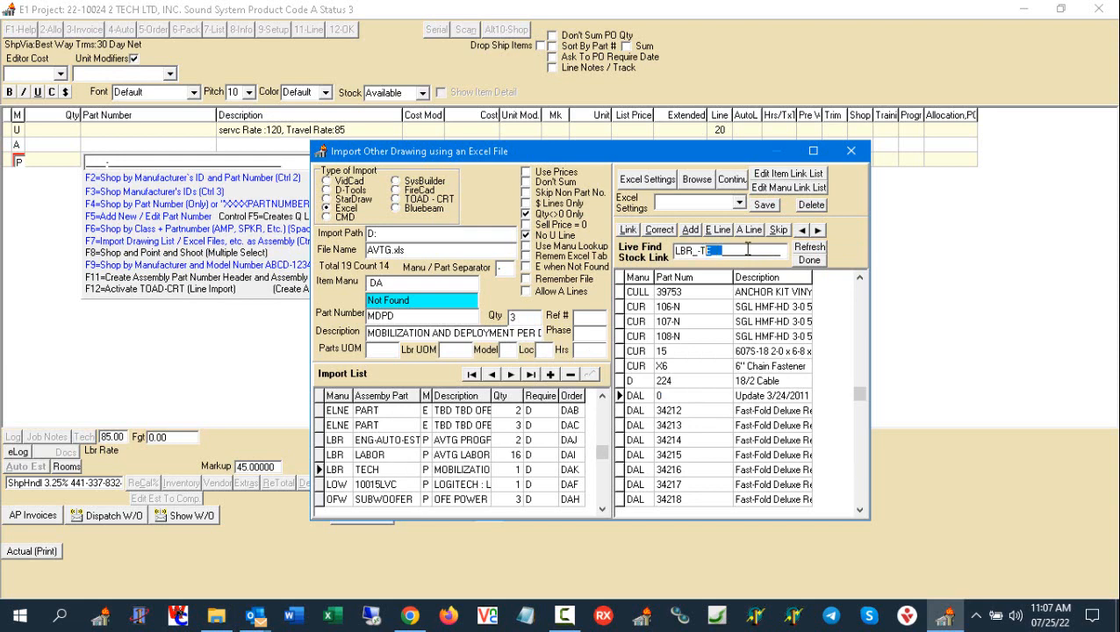
{"action": "key", "text": "BackSpace"}
{"action": "key", "text": "BackSpace"}
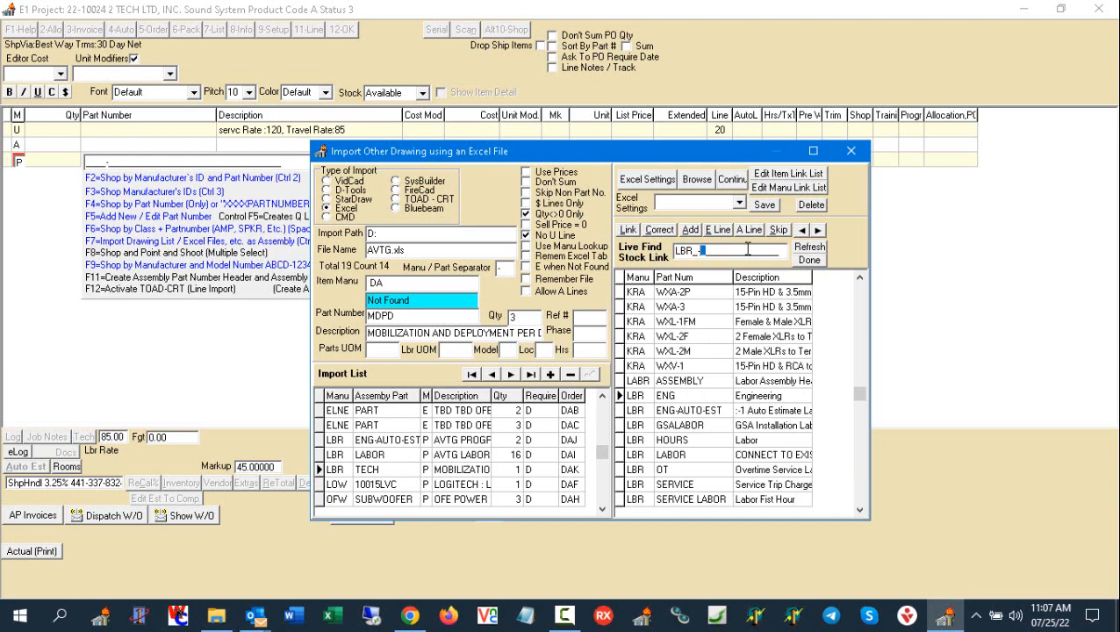
{"action": "type", "text": "-T"}
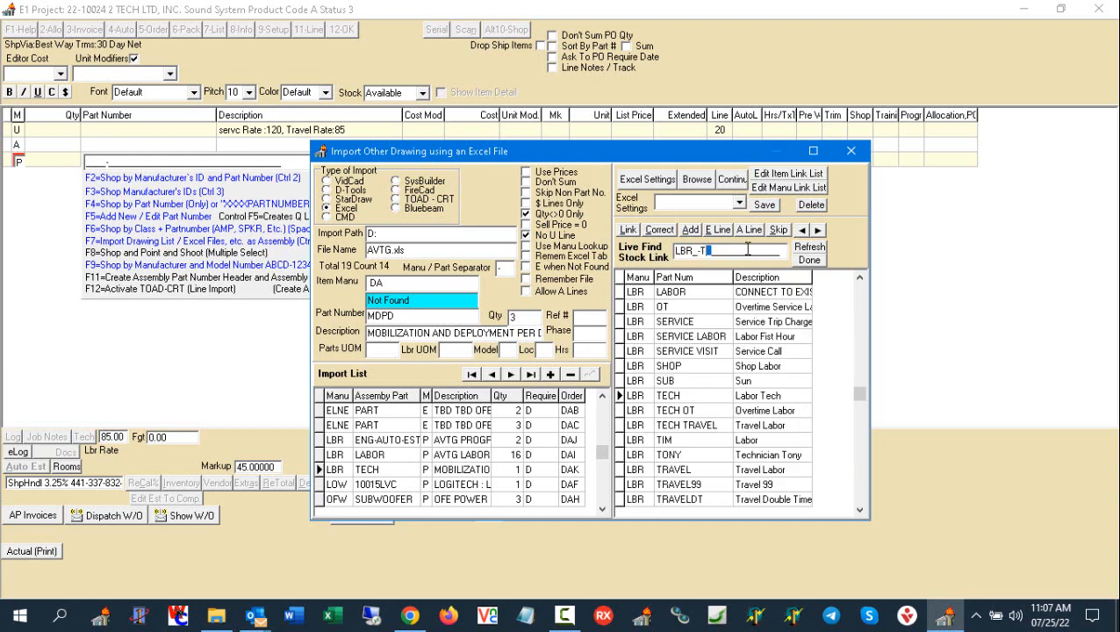
{"action": "left_click", "coordinate": [696, 411]}
{"action": "left_click", "coordinate": [628, 230]}
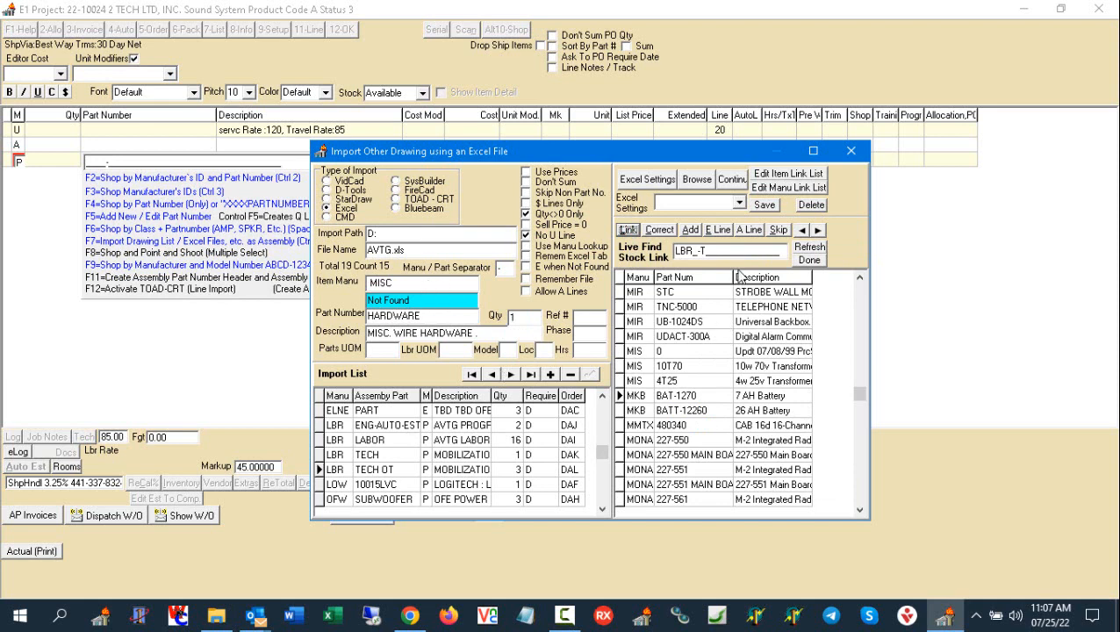
- Link the unmatched MISC HARDWARE wire hardware item to the DOVE MISC stock part
{"action": "left_click_drag", "start_coordinate": [734, 253], "coordinate": [644, 279]}
{"action": "type", "text": "D"}
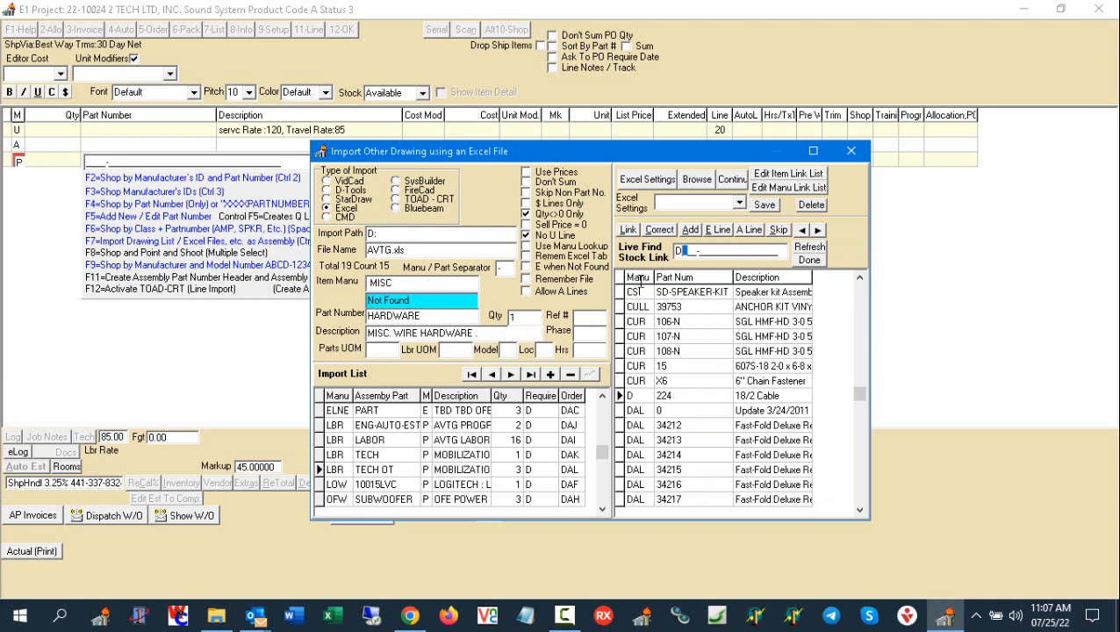
{"action": "type", "text": "OVE-MISC"}
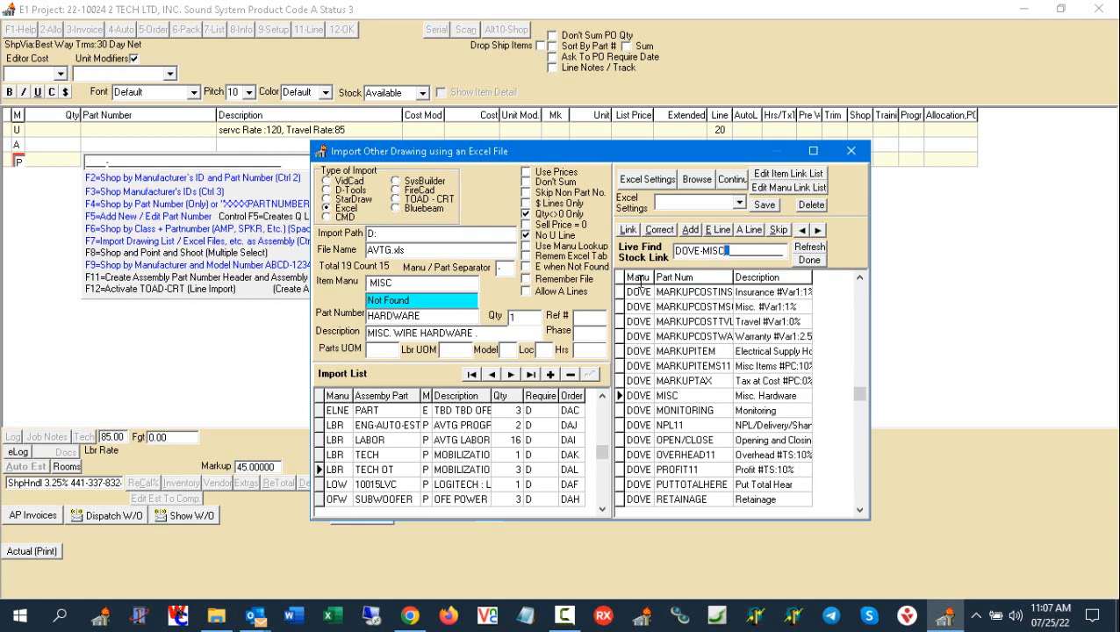
{"action": "left_click", "coordinate": [696, 398]}
{"action": "left_click", "coordinate": [689, 417]}
{"action": "left_click", "coordinate": [691, 396]}
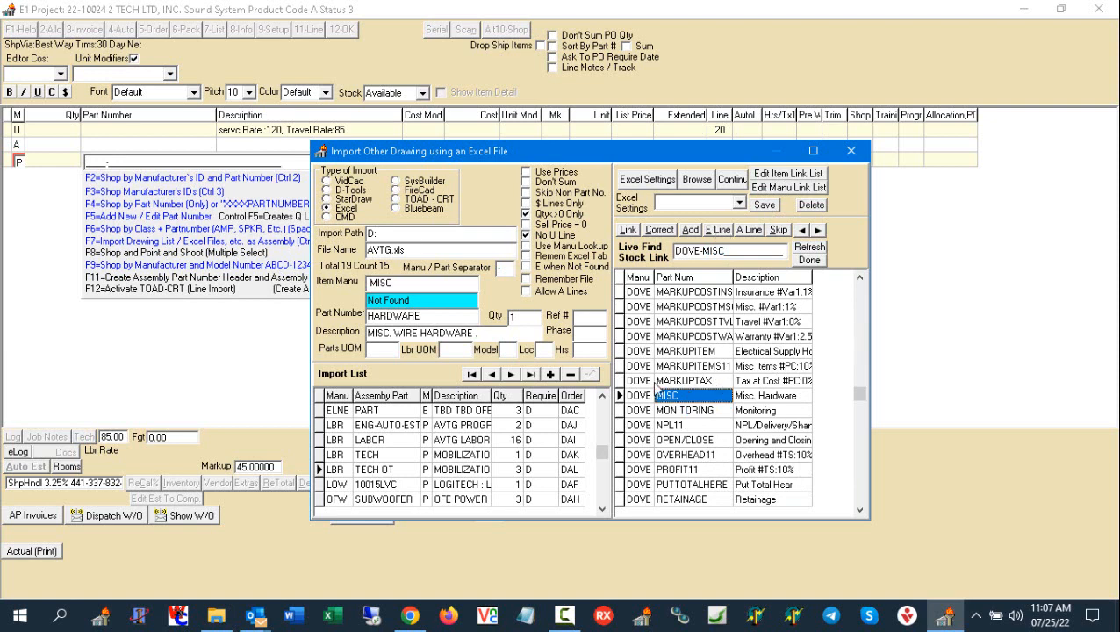
{"action": "left_click", "coordinate": [629, 230]}
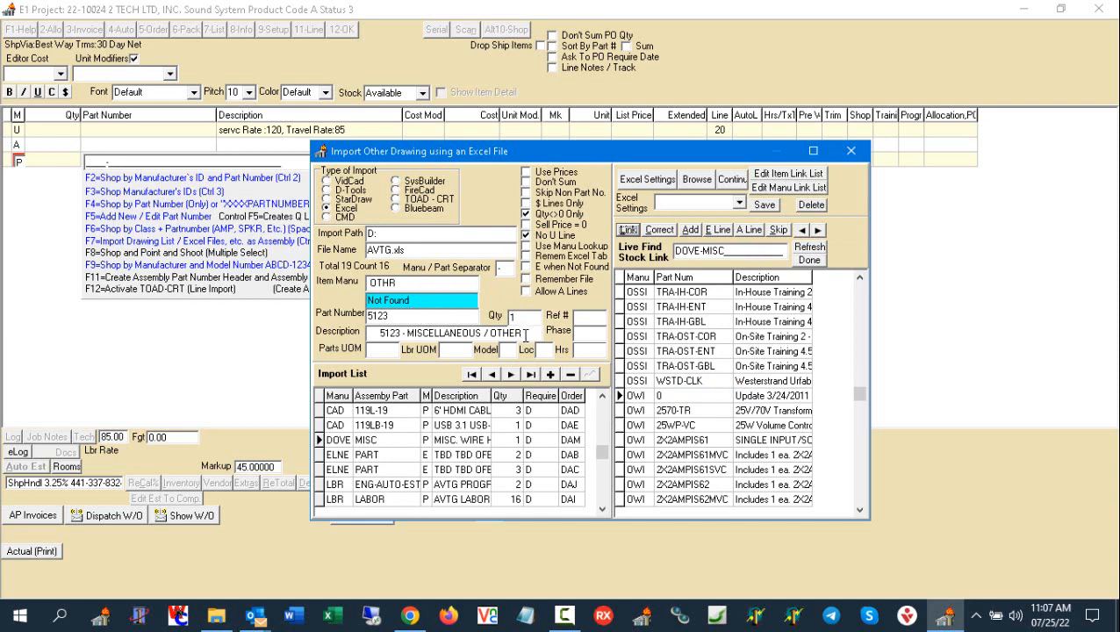
- Link the unmatched OTHR 5123 miscellaneous item to the DOVE MISC stock part
{"action": "left_click", "coordinate": [735, 252]}
{"action": "key", "text": "BackSpace"}
{"action": "key", "text": "BackSpace"}
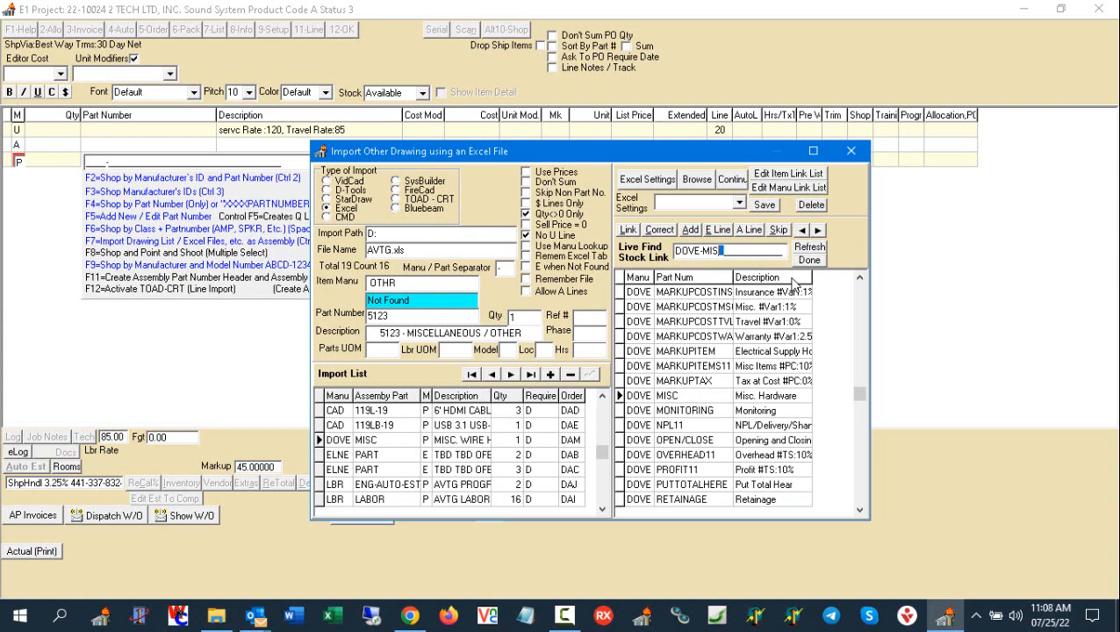
{"action": "type", "text": "C"}
{"action": "left_click", "coordinate": [627, 231]}
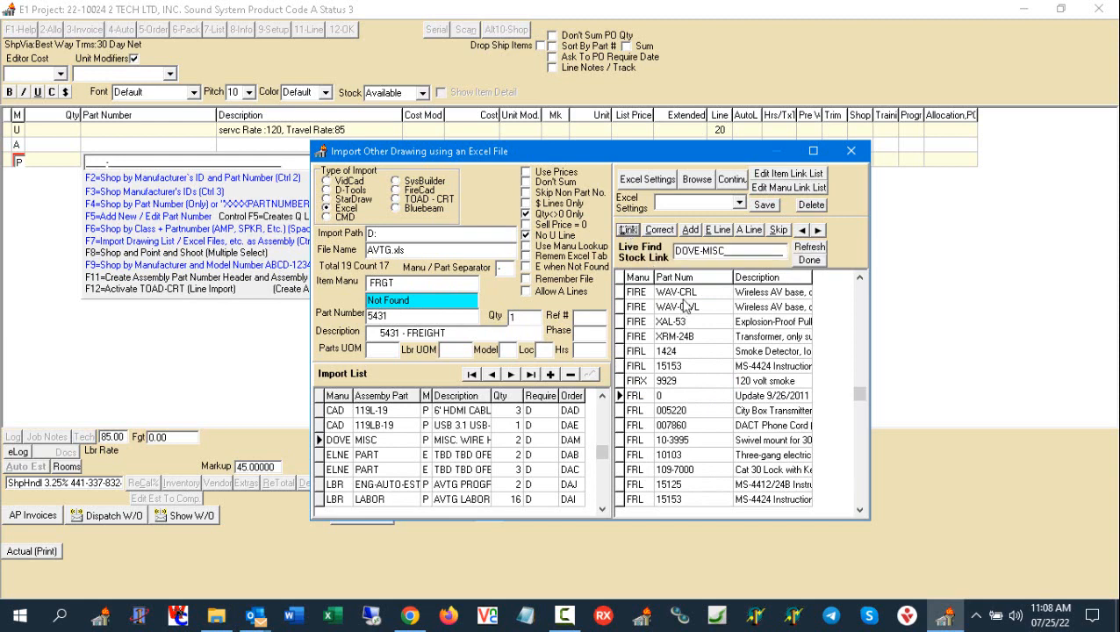
- Link the unmatched FRGT 5431 freight item to the DOVE FREIGHT stock part
{"action": "left_click", "coordinate": [720, 254]}
{"action": "key", "text": "BackSpace"}
{"action": "key", "text": "BackSpace"}
{"action": "key", "text": "BackSpace"}
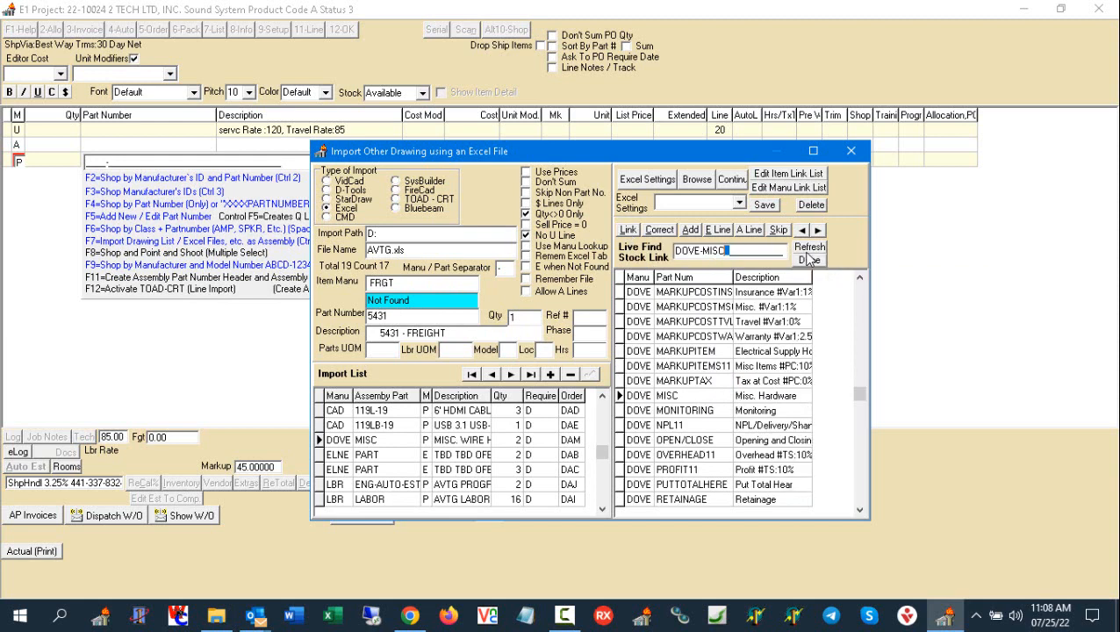
{"action": "key", "text": "BackSpace"}
{"action": "type", "text": "D"}
{"action": "key", "text": "BackSpace"}
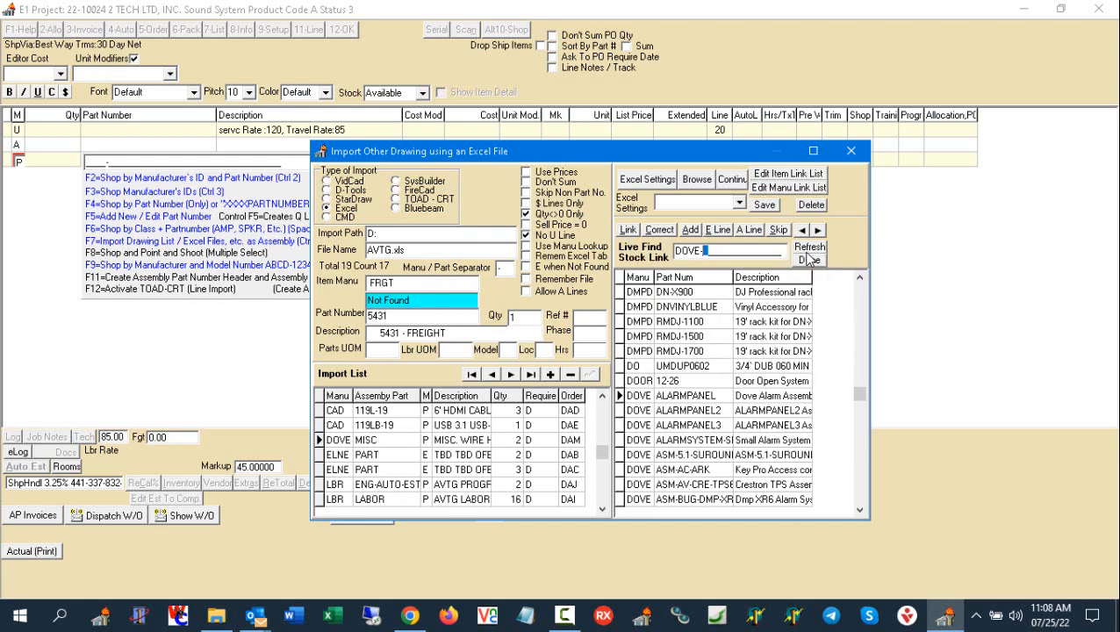
{"action": "type", "text": "F"}
{"action": "left_click", "coordinate": [722, 396]}
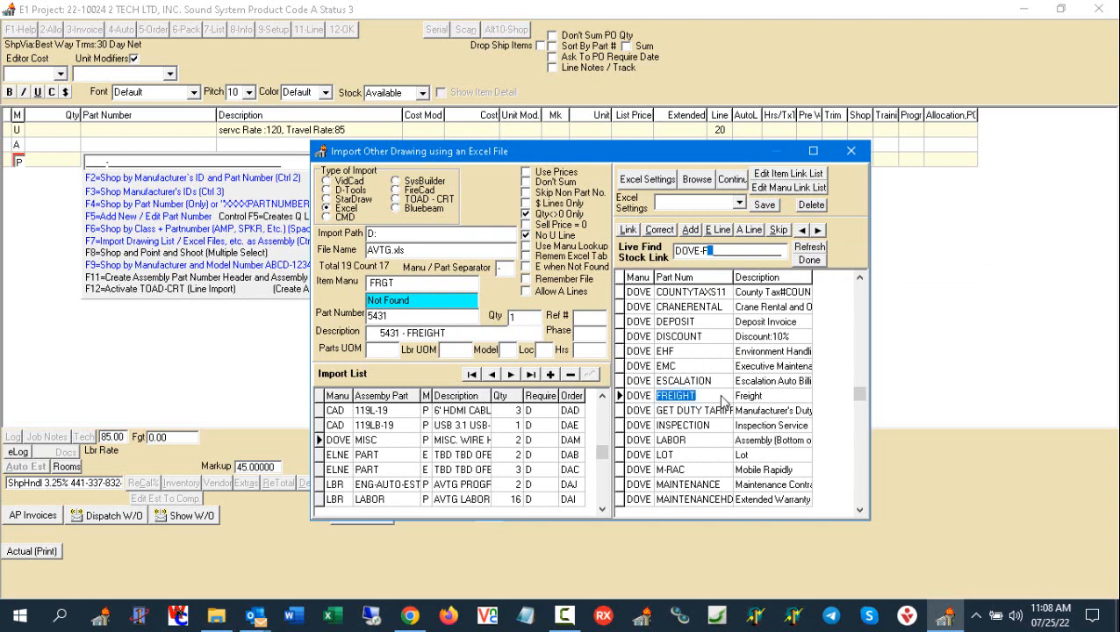
{"action": "left_click", "coordinate": [628, 230]}
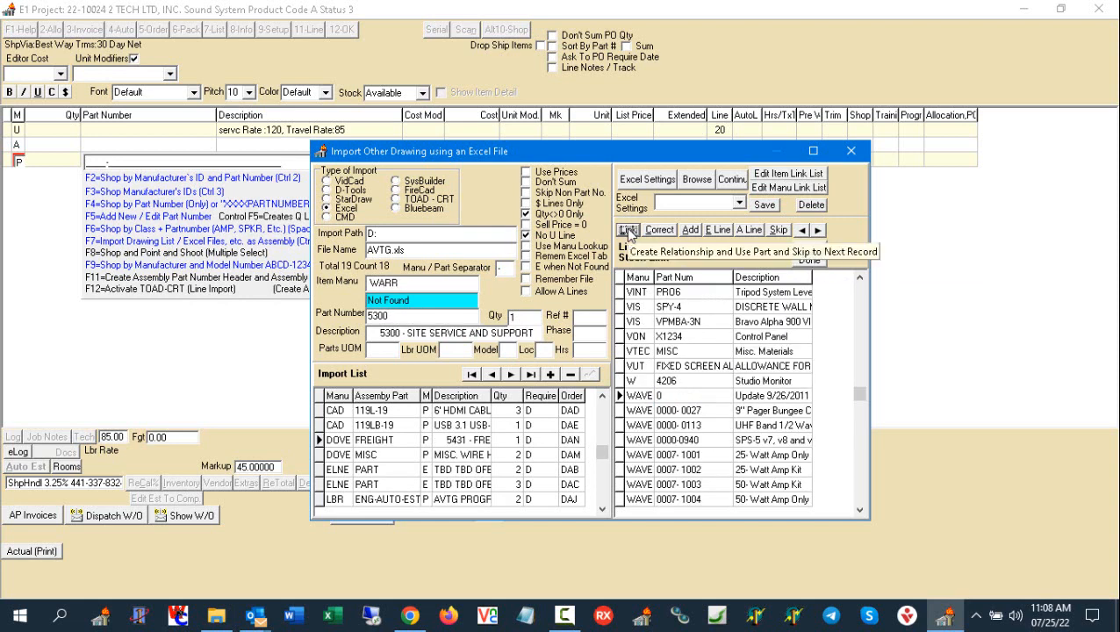
- Link the unmatched WARR 5300 site service and support item to the DOVE TRIP stock part
{"action": "left_click", "coordinate": [713, 250]}
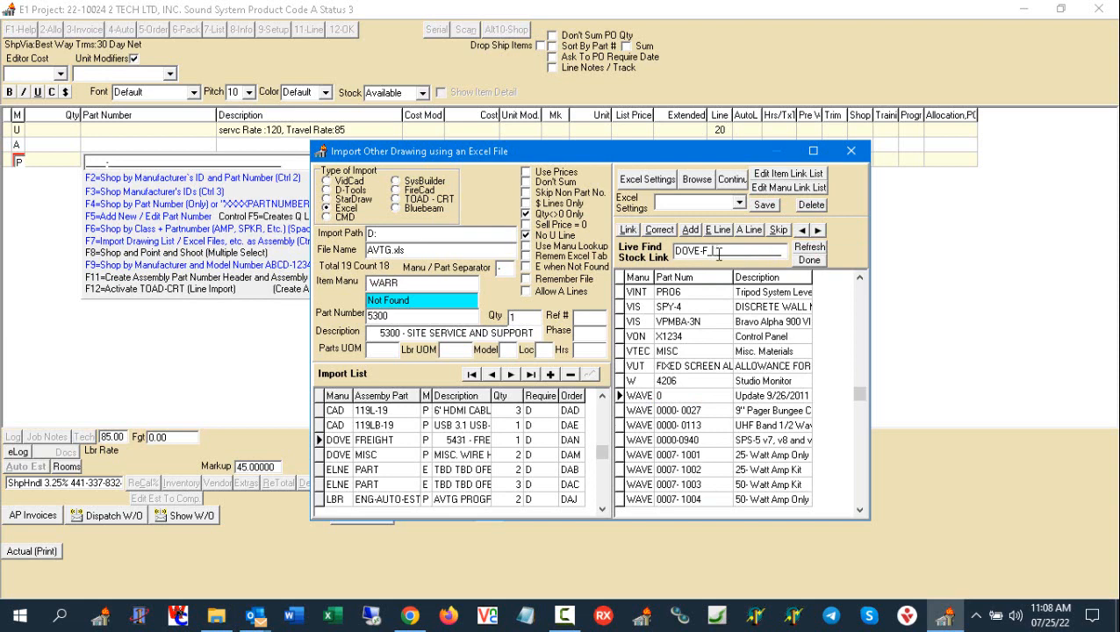
{"action": "key", "text": "BackSpace"}
{"action": "type", "text": "W"}
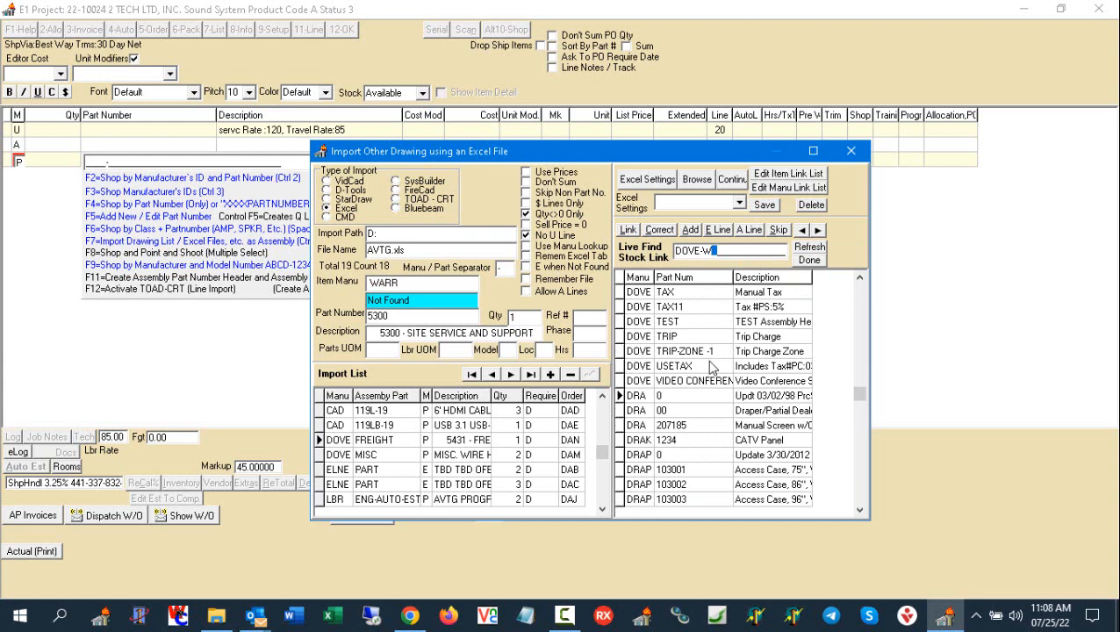
{"action": "left_click", "coordinate": [694, 338]}
{"action": "left_click", "coordinate": [628, 230]}
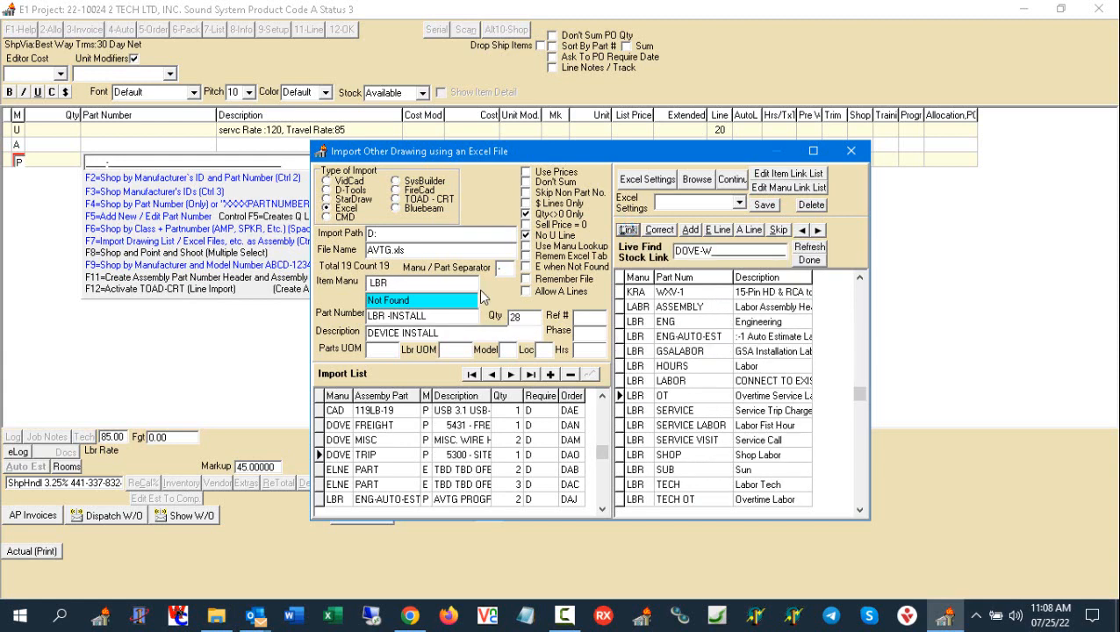
- Link the unmatched LBR INSTALL device install item to the LBR TECH stock part and load the completed import assembly into the project
{"action": "left_click_drag", "start_coordinate": [718, 252], "coordinate": [597, 255]}
{"action": "type", "text": "LBR"}
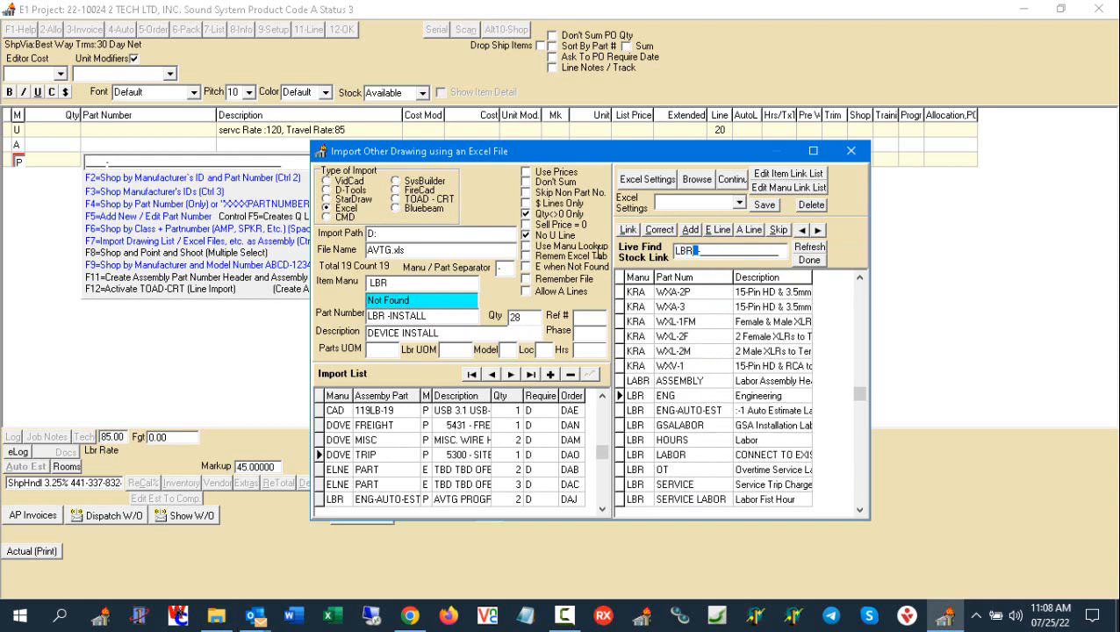
{"action": "type", "text": " -T"}
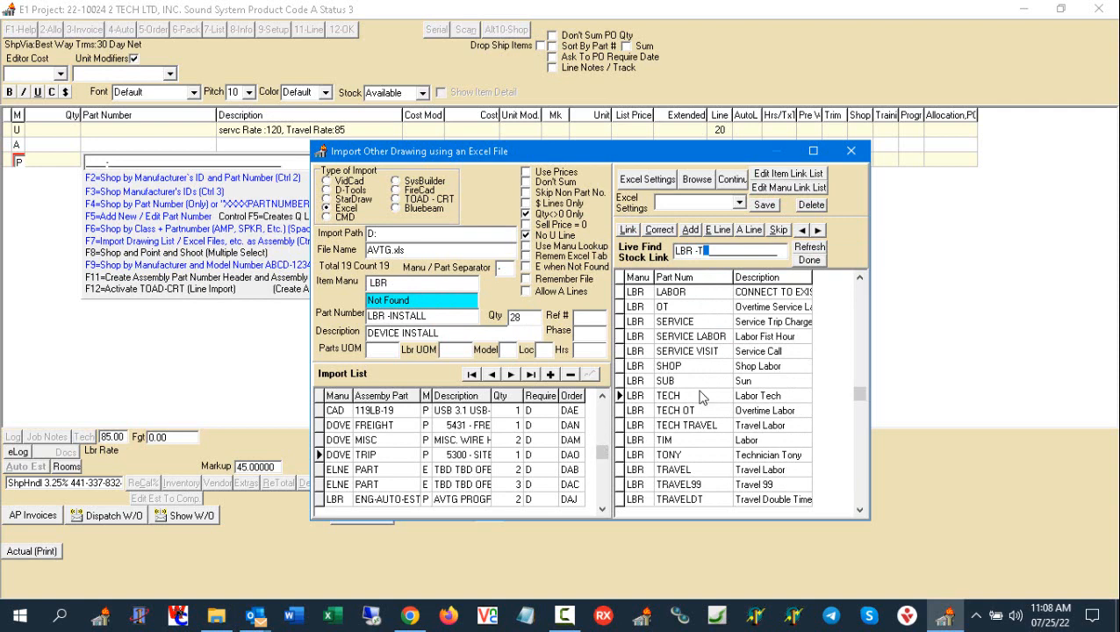
{"action": "left_click", "coordinate": [691, 400]}
{"action": "left_click", "coordinate": [628, 230]}
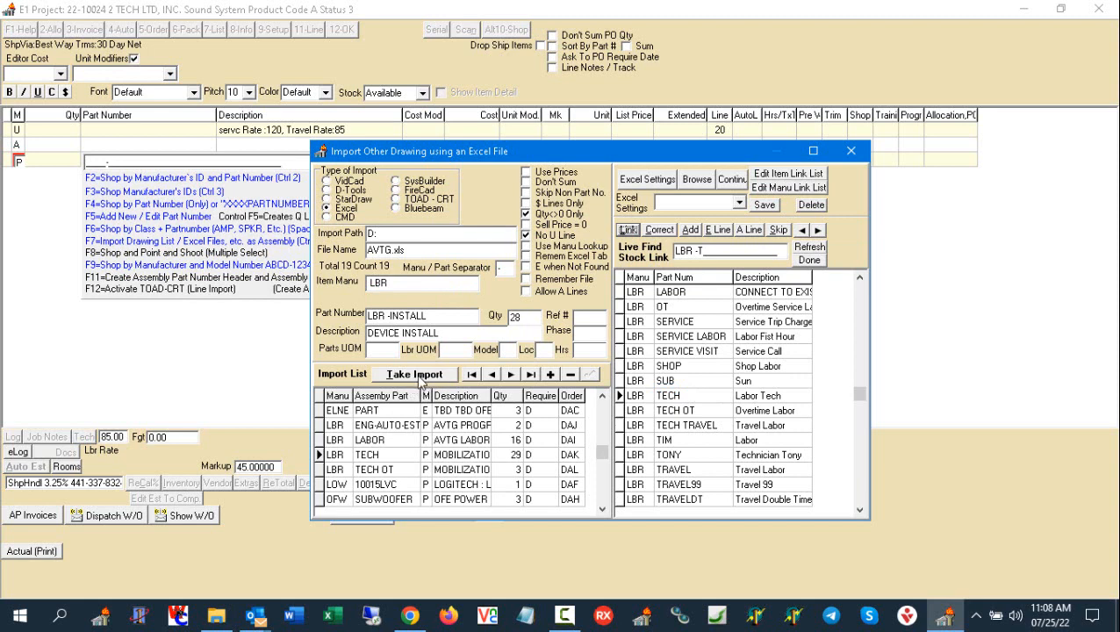
{"action": "left_click", "coordinate": [419, 376]}
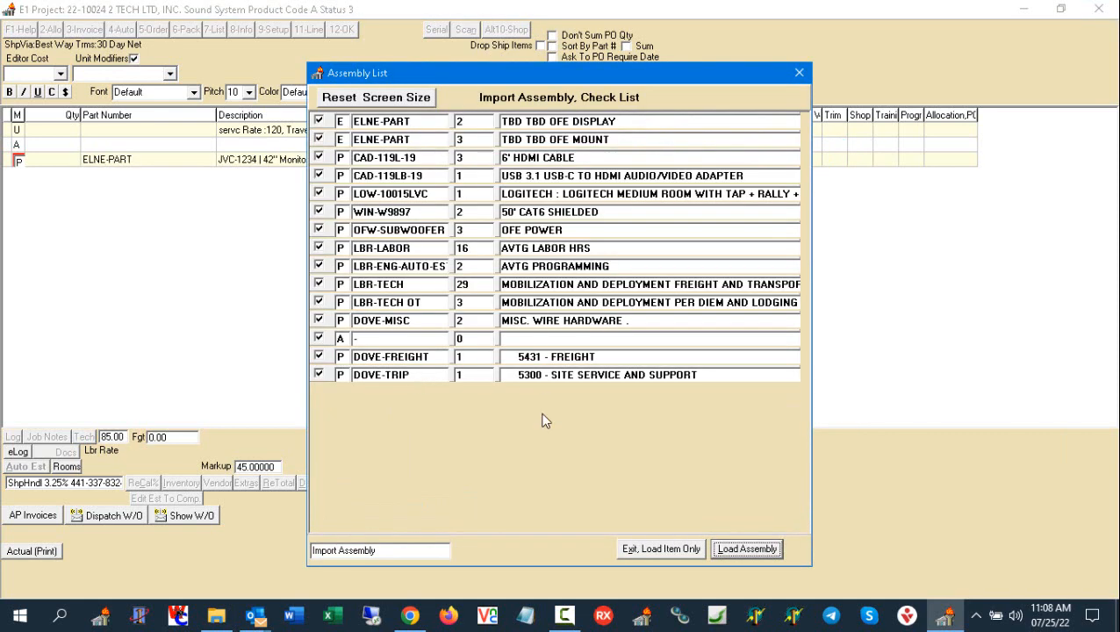
{"action": "left_click", "coordinate": [738, 550]}
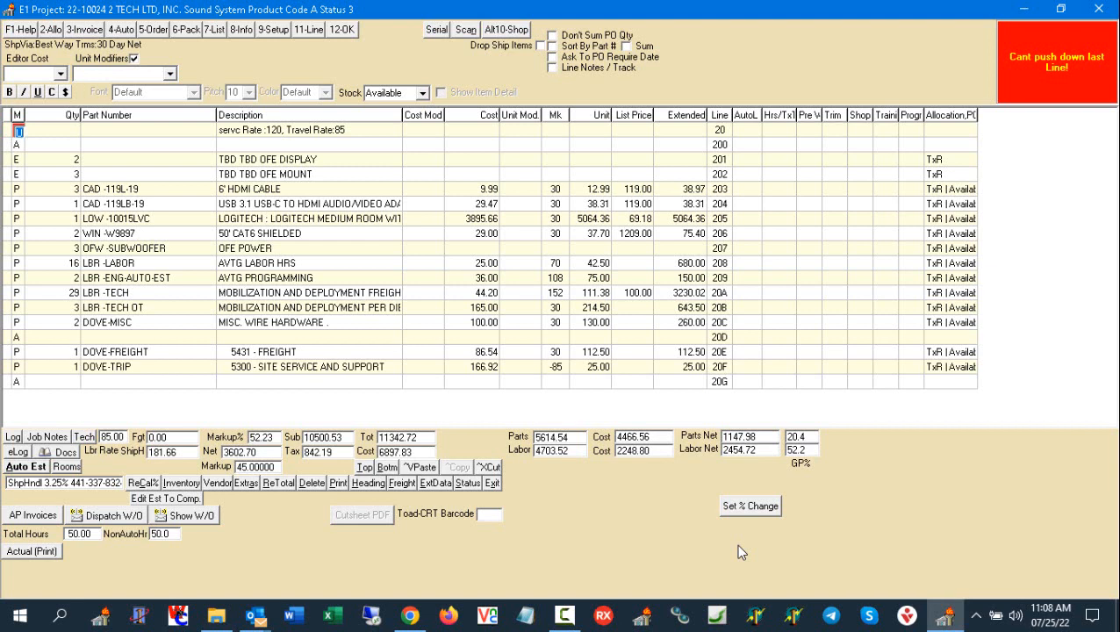
- Add a blank A line at the end of the project and open the drawing and Excel import from a new P line
{"action": "key", "text": "alt+b"}
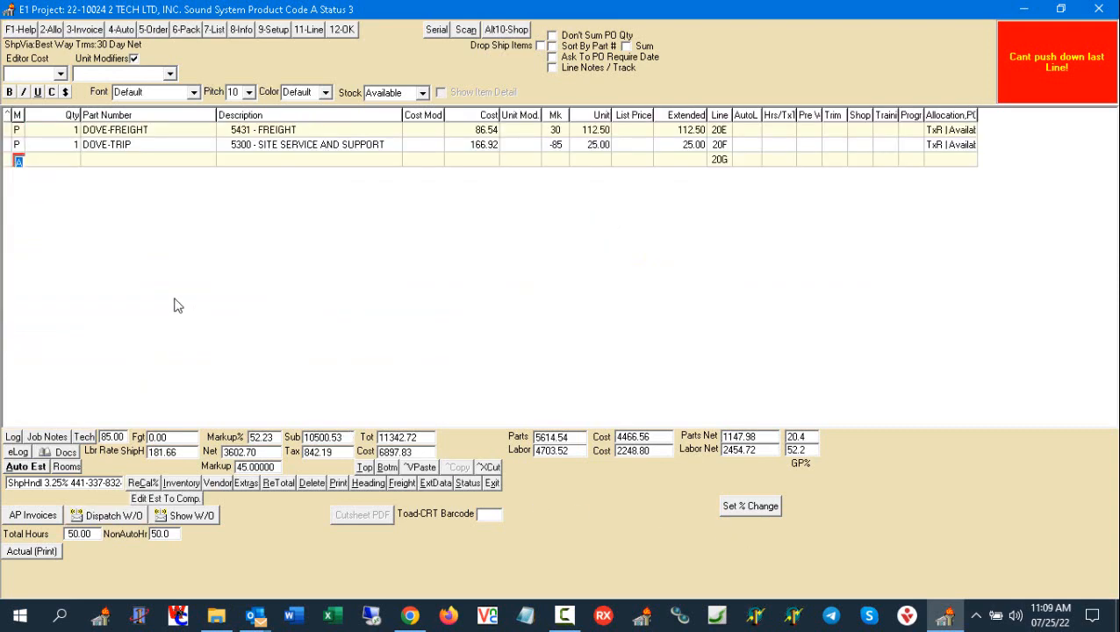
{"action": "key", "text": "Return"}
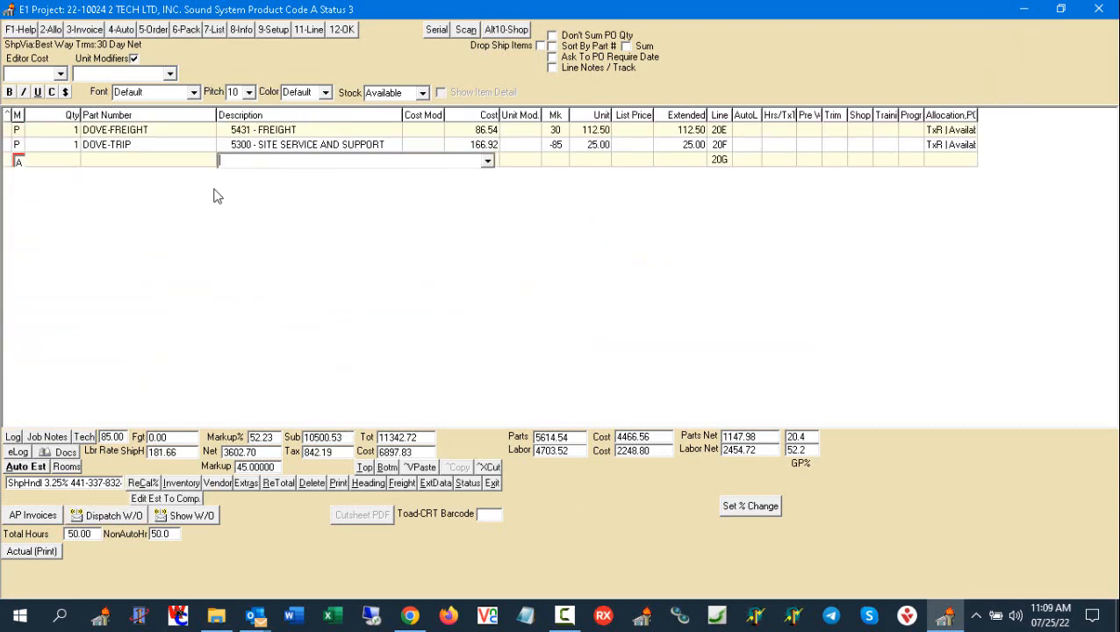
{"action": "key", "text": "Return"}
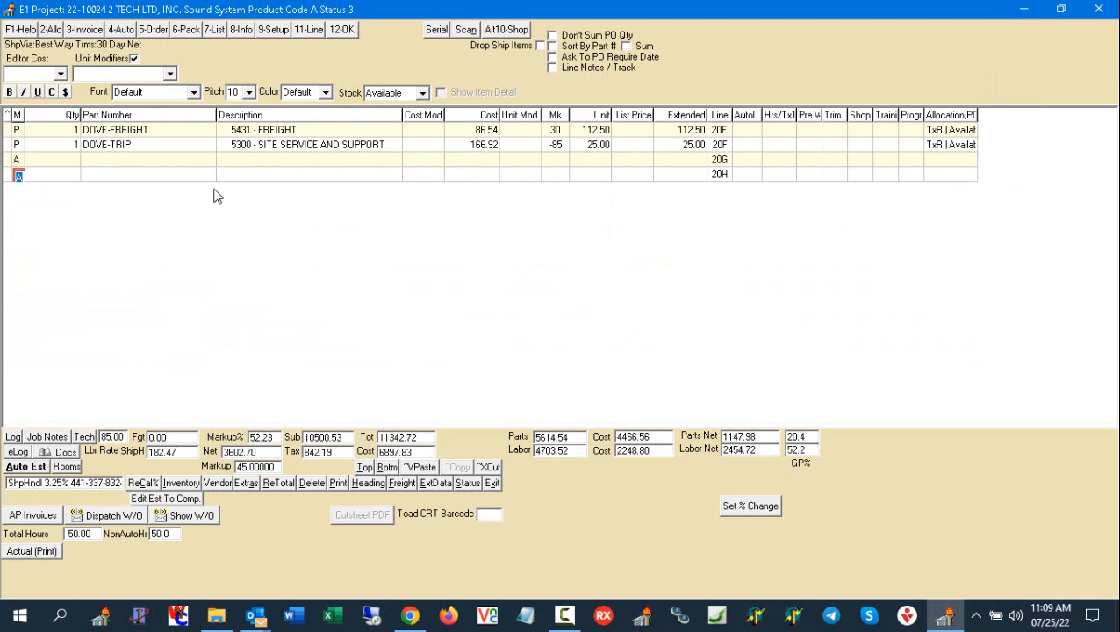
{"action": "type", "text": "P"}
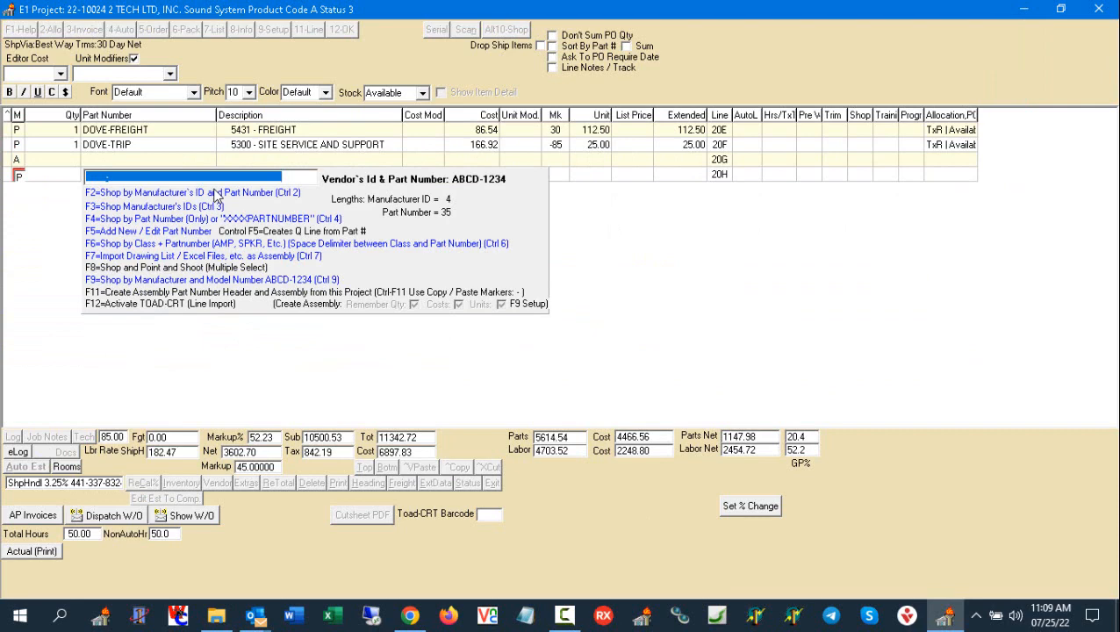
{"action": "key", "text": "F7"}
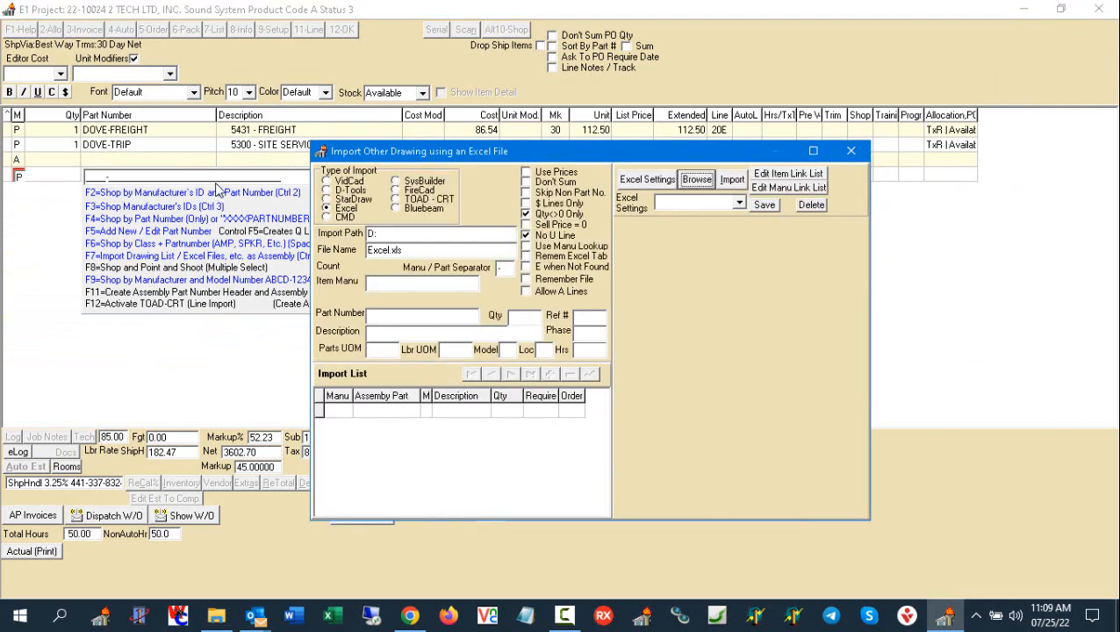
- Select AVTG.xls from the D: drive as the import file and check its data against the Excel column layout
{"action": "left_click", "coordinate": [696, 180]}
{"action": "left_click", "coordinate": [427, 214]}
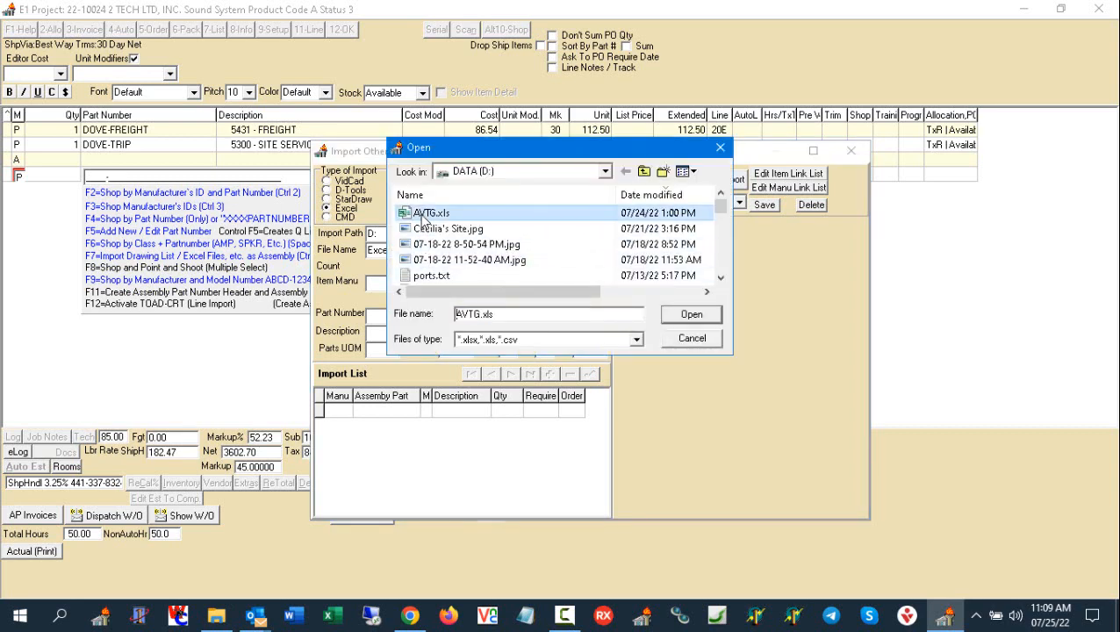
{"action": "double_click", "coordinate": [426, 214]}
{"action": "left_click", "coordinate": [647, 179]}
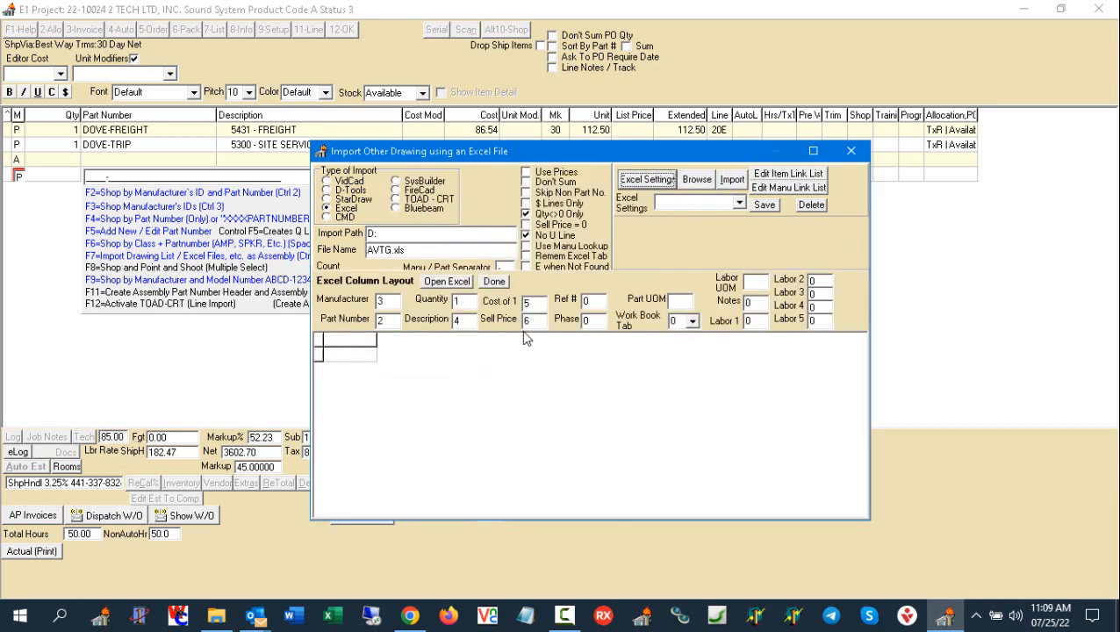
{"action": "left_click", "coordinate": [443, 281]}
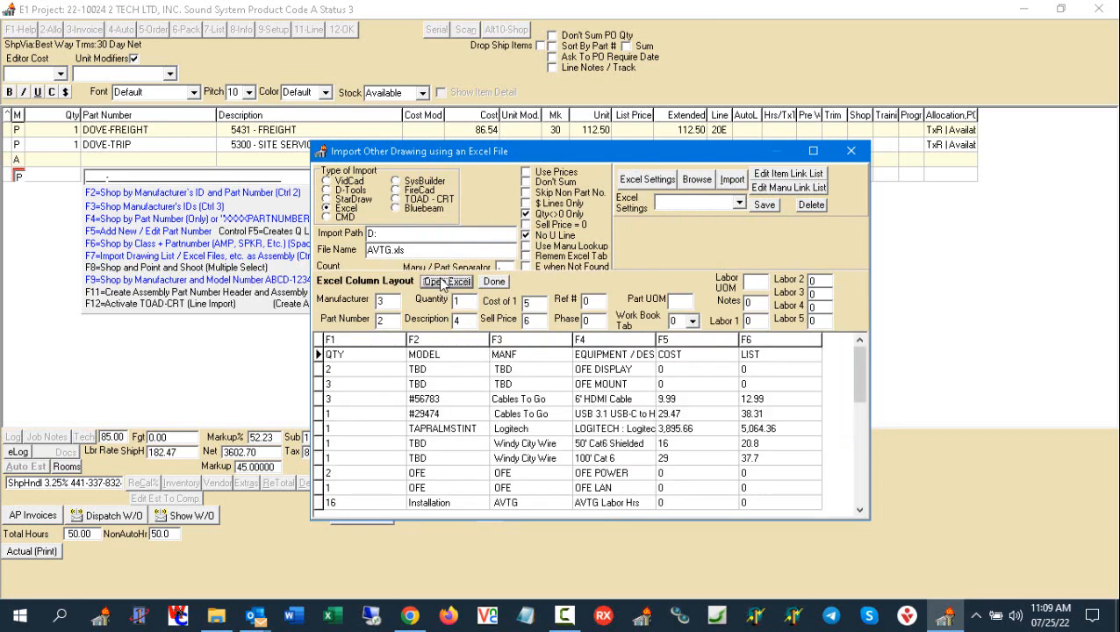
{"action": "left_click", "coordinate": [499, 282]}
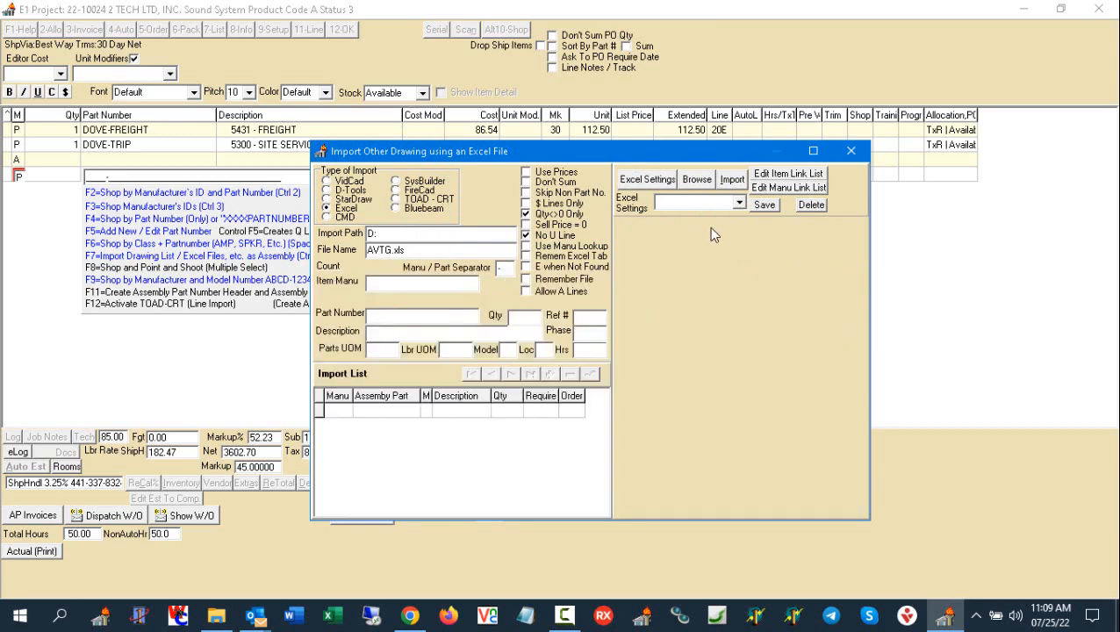
- Import the list with the TBD OFE DISPLAY and OFE MOUNT items as E lines, and load the resulting assembly into the project
{"action": "left_click", "coordinate": [731, 181]}
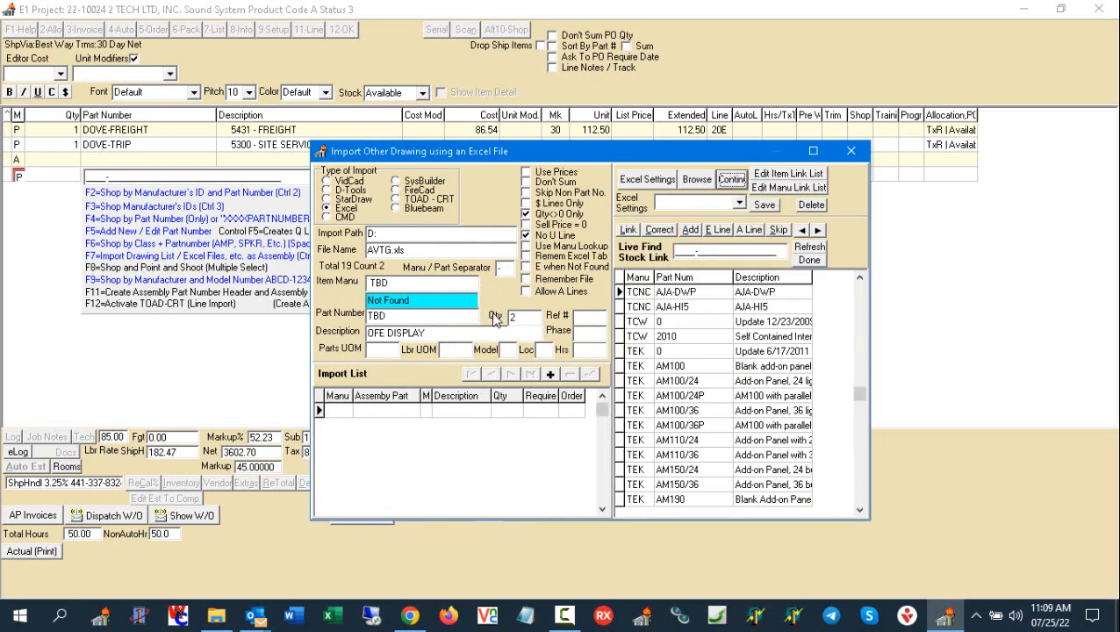
{"action": "left_click", "coordinate": [718, 230]}
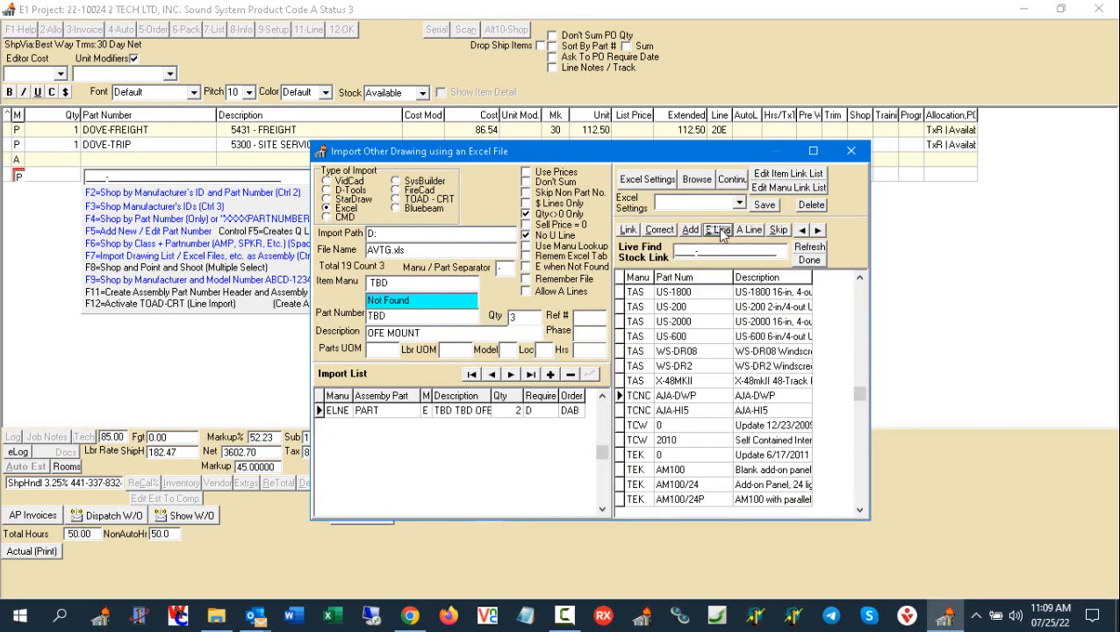
{"action": "left_click", "coordinate": [721, 232]}
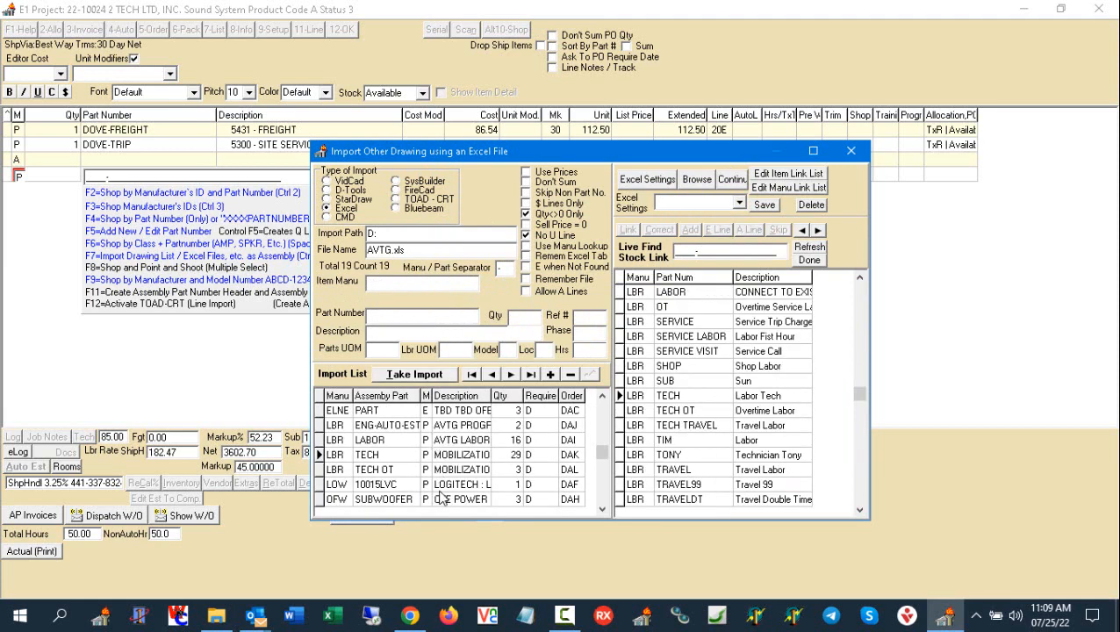
{"action": "left_click", "coordinate": [602, 510]}
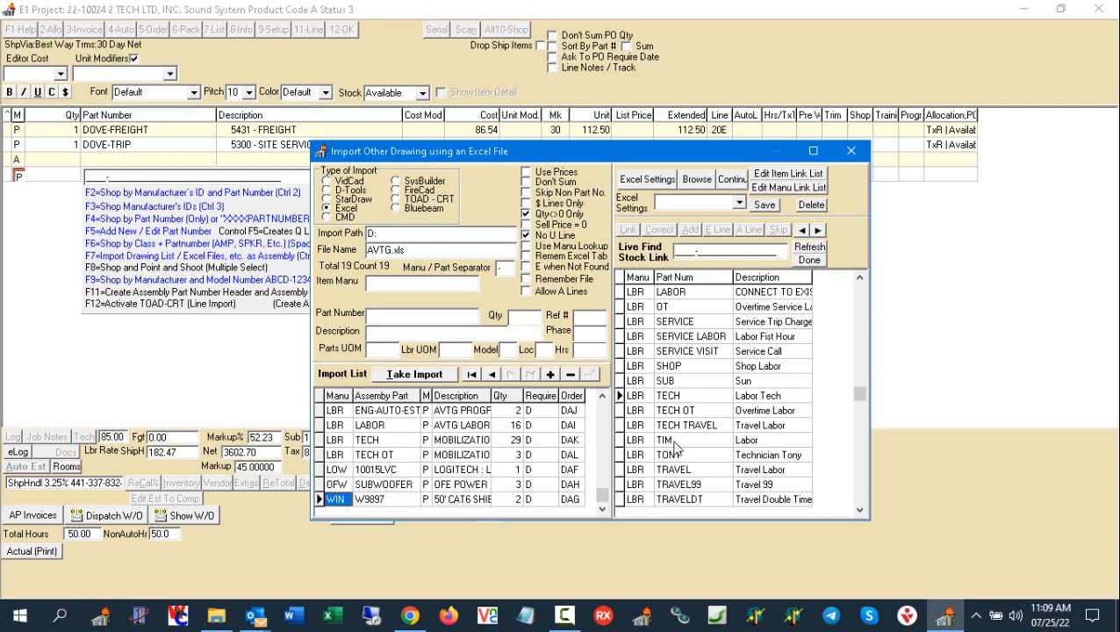
{"action": "left_click", "coordinate": [416, 375]}
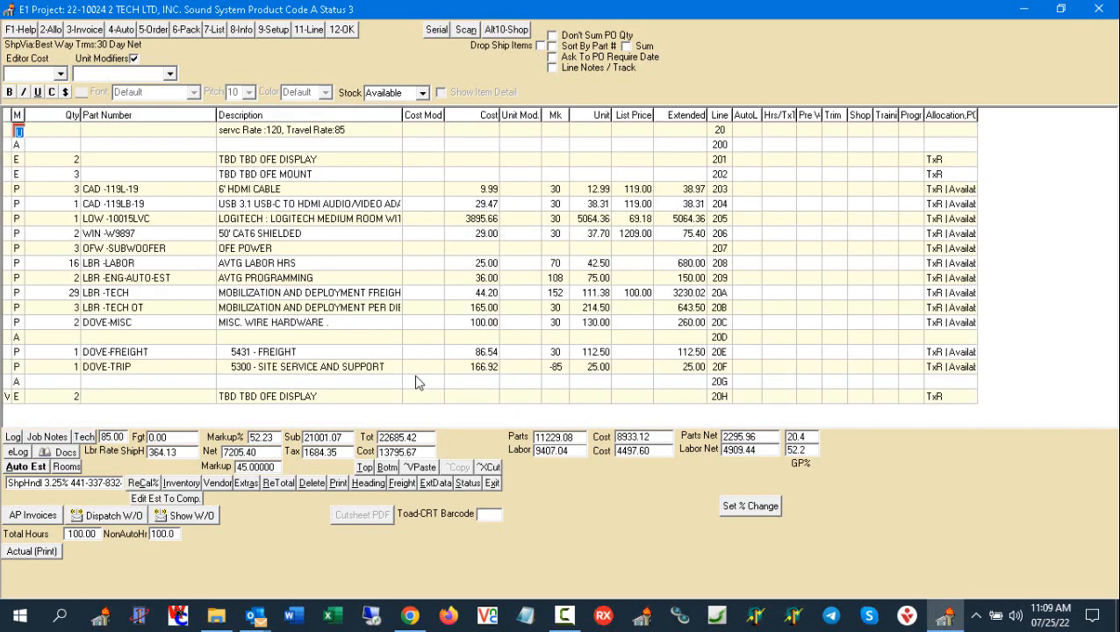
- Turn off unit modifiers and widen the allocation, PO and billing information column to show its full text
{"action": "left_click", "coordinate": [134, 58]}
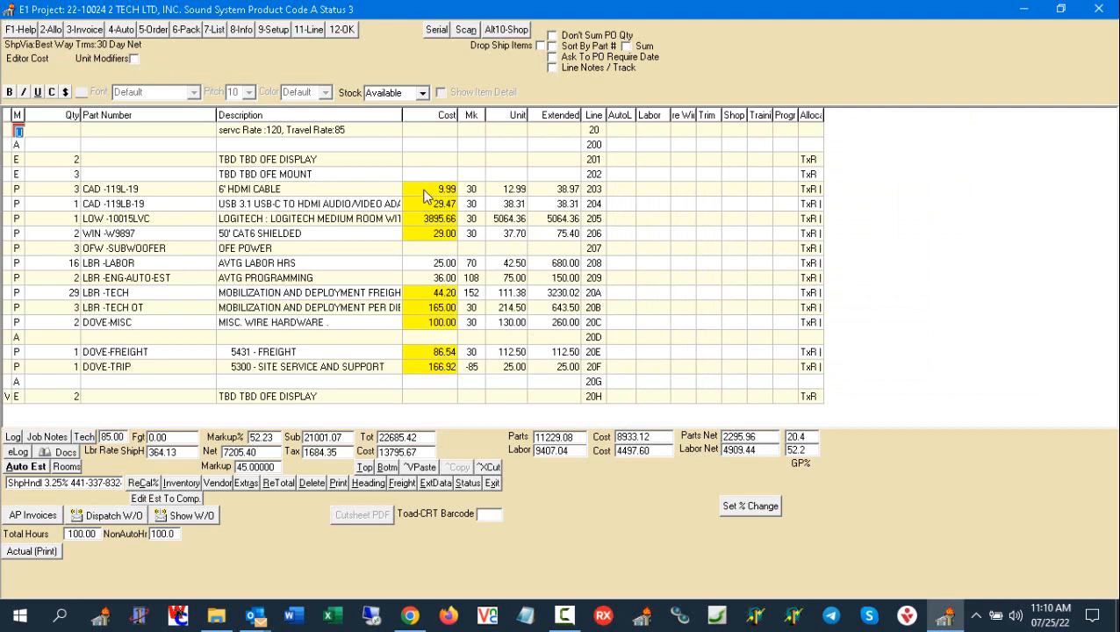
{"action": "left_click_drag", "start_coordinate": [824, 115], "coordinate": [1034, 115]}
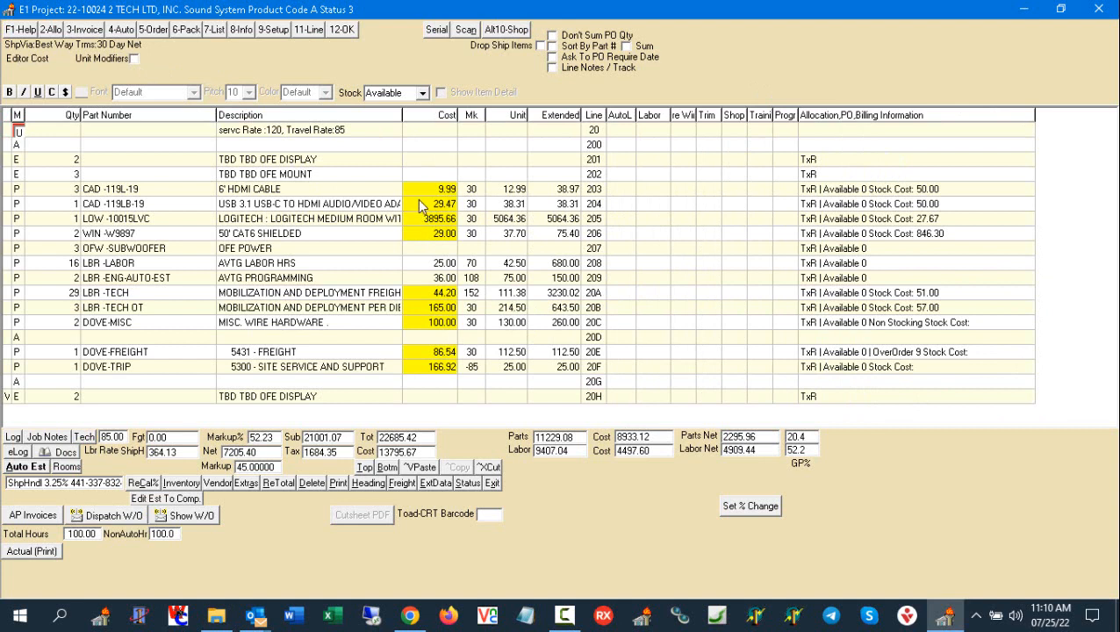